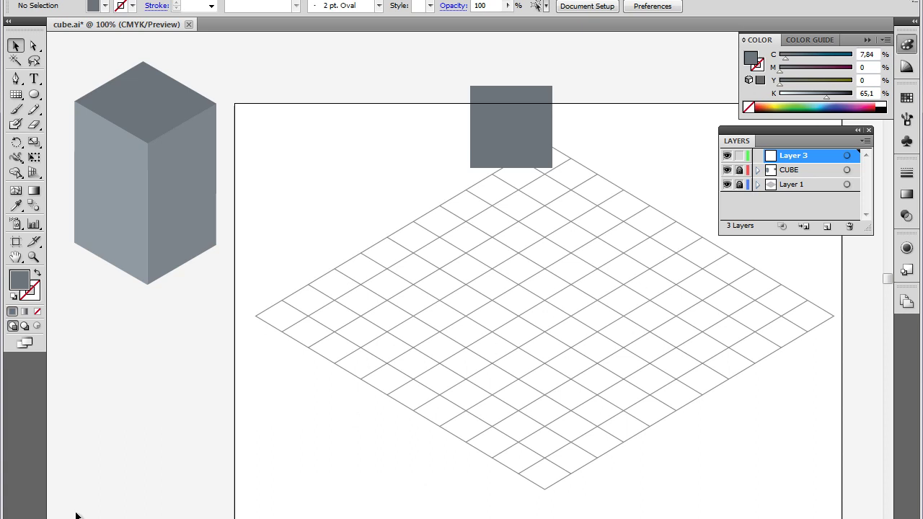
# Step: Create a 50 × 50 mm circle on Layer 3 and move it near the middle of the isometric grid
pyautogui.press('l')
pyautogui.click(524, 287)
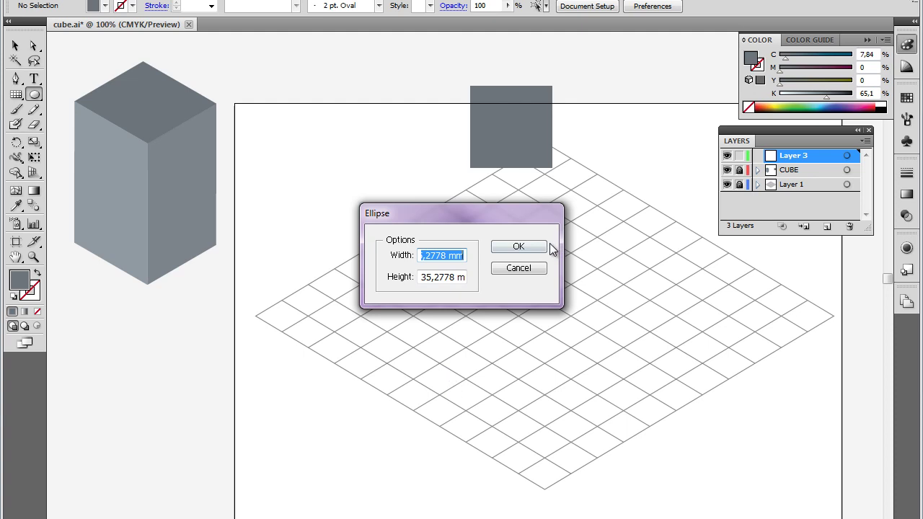
pyautogui.write('50')
pyautogui.press('Tab')
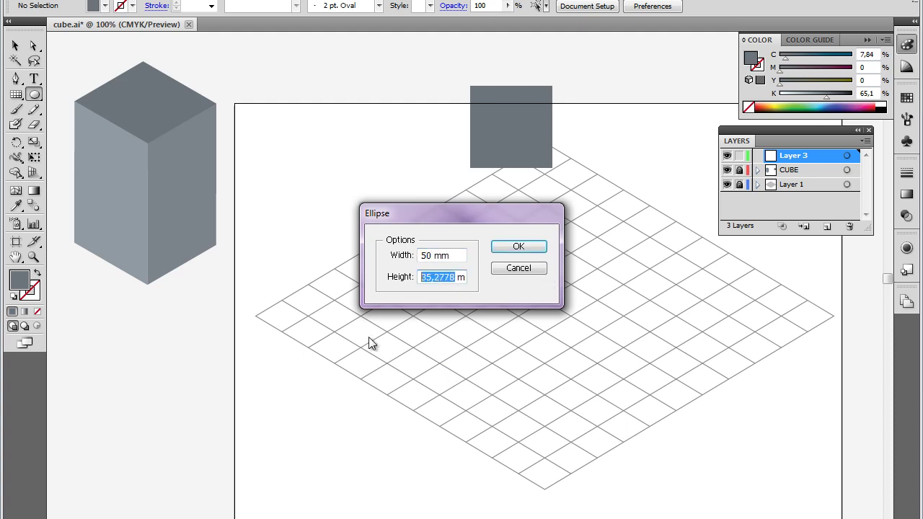
pyautogui.write('50')
pyautogui.click(524, 250)
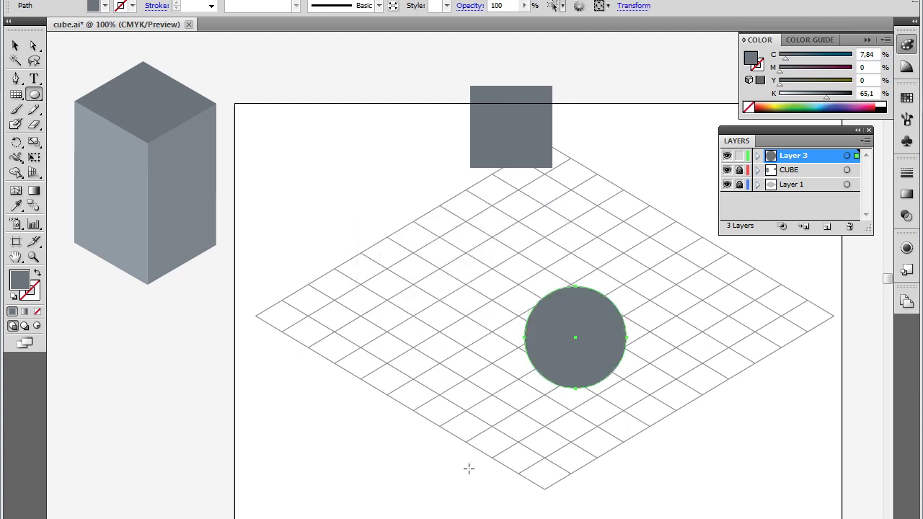
pyautogui.press('v')
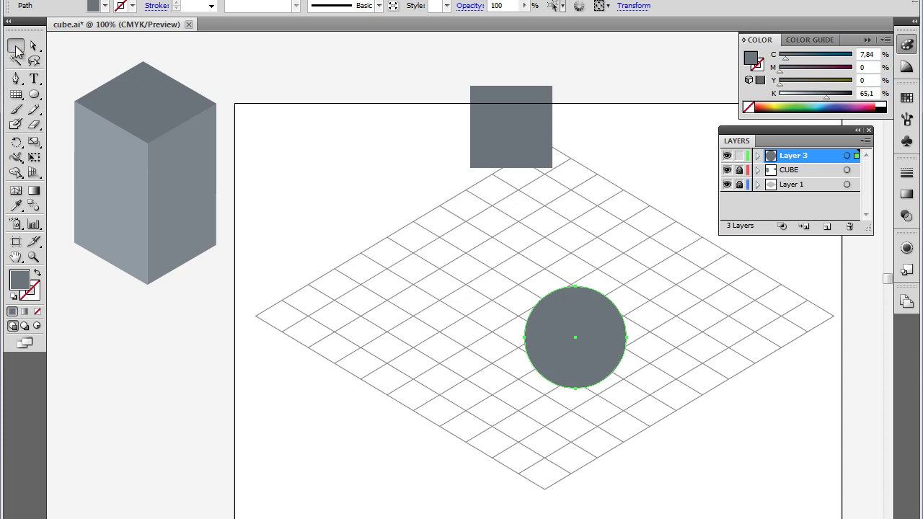
pyautogui.moveTo(577, 365); pyautogui.dragTo(515, 360)
pyautogui.click(556, 416)
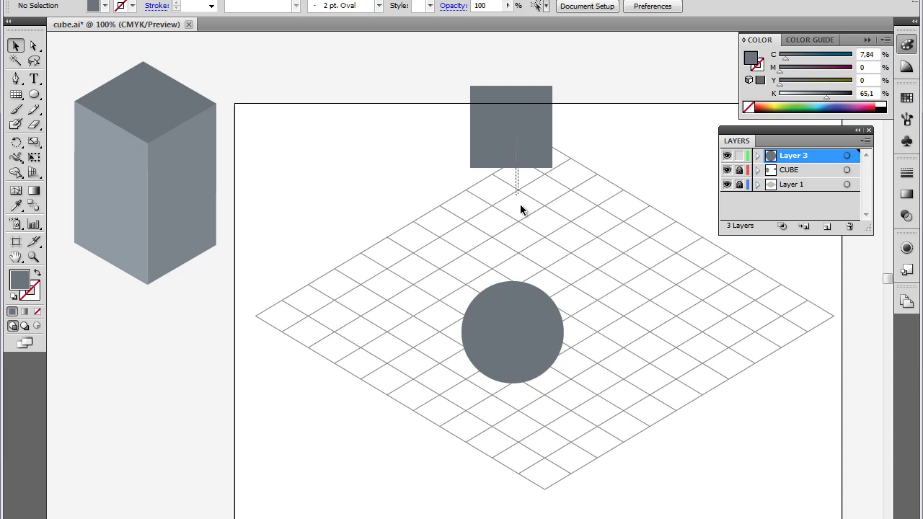
# Step: Unlock the CUBE layer and move its flat square down onto the upper part of the grid
pyautogui.click(739, 171)
pyautogui.moveTo(531, 140); pyautogui.dragTo(542, 212)
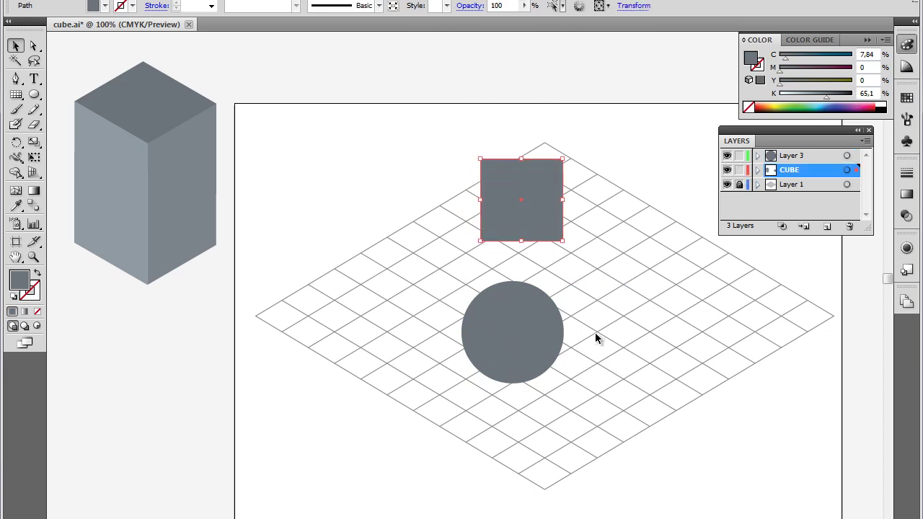
pyautogui.click(623, 304)
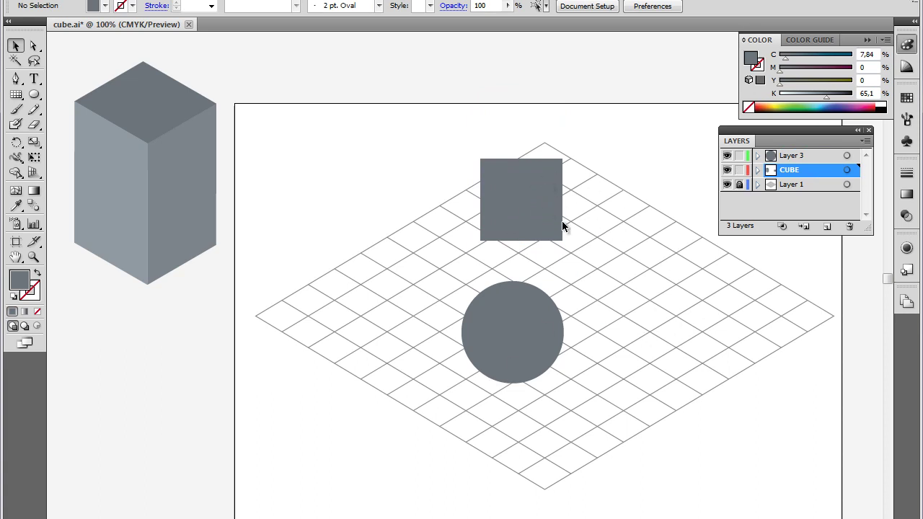
# Step: Rotate the square 45° and scale it non-uniformly to 100% horizontal and 60% vertical to form an isometric diamond
pyautogui.click(525, 194)
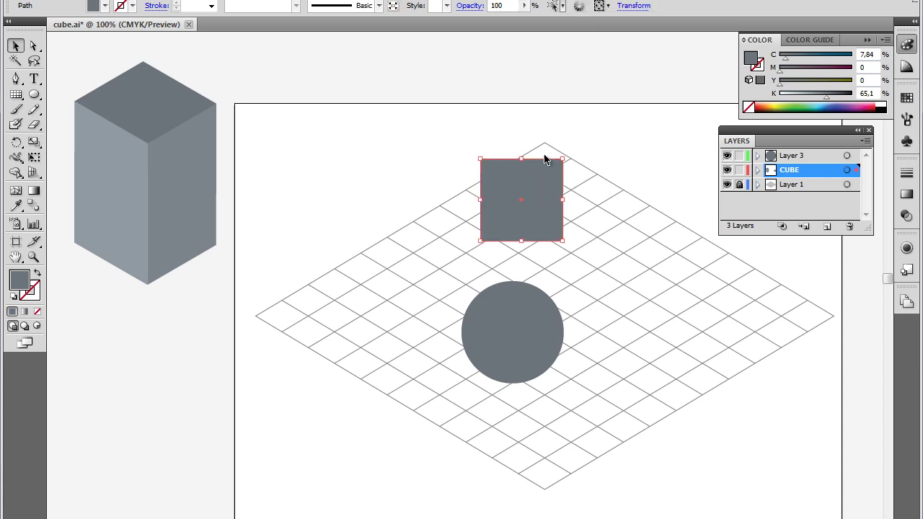
pyautogui.doubleClick(17, 142)
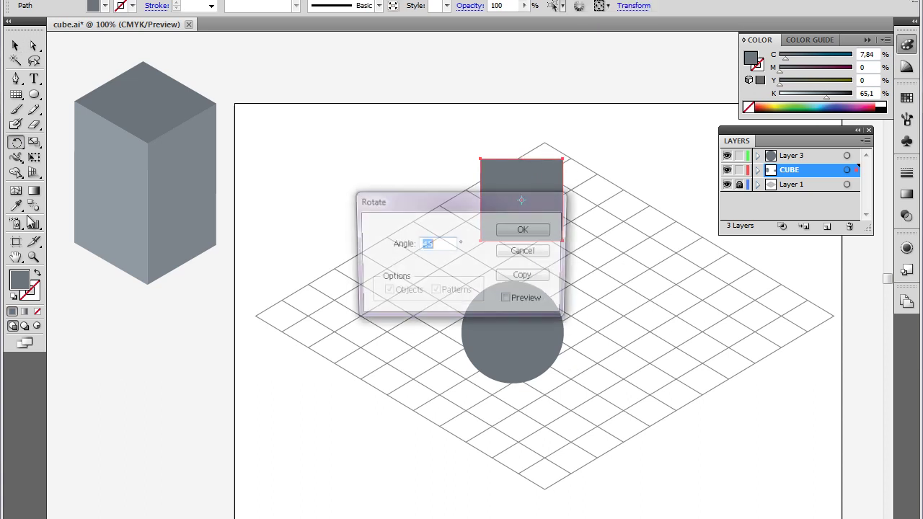
pyautogui.click(523, 229)
pyautogui.doubleClick(34, 142)
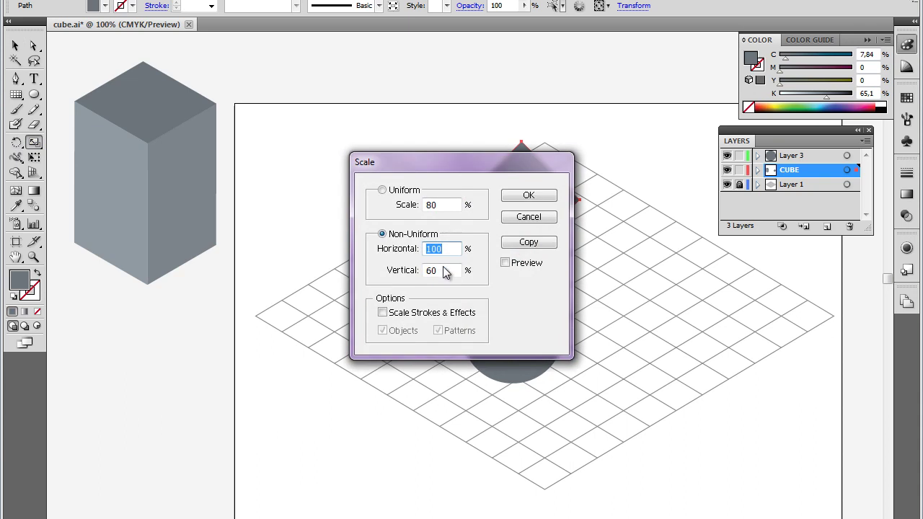
pyautogui.click(532, 197)
# Step: Delete the isometric diamond from the grid
pyautogui.press('v')
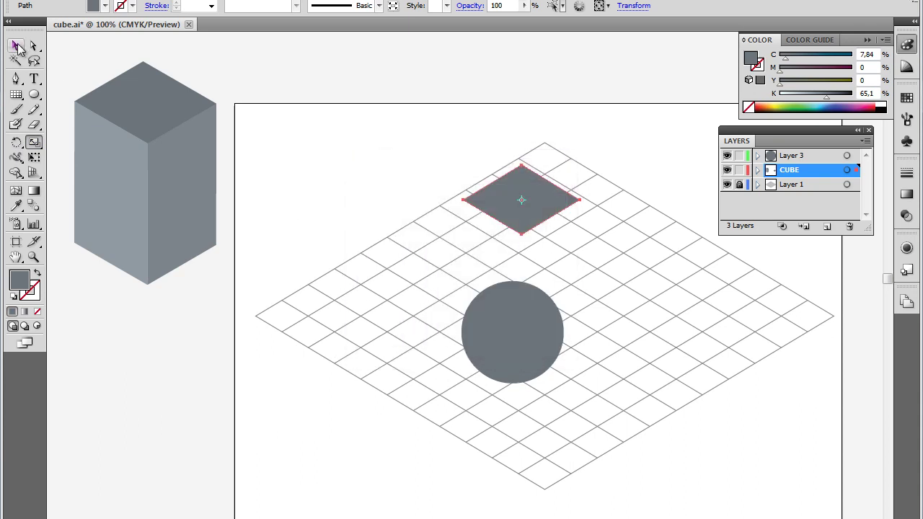
pyautogui.click(532, 427)
pyautogui.click(538, 206)
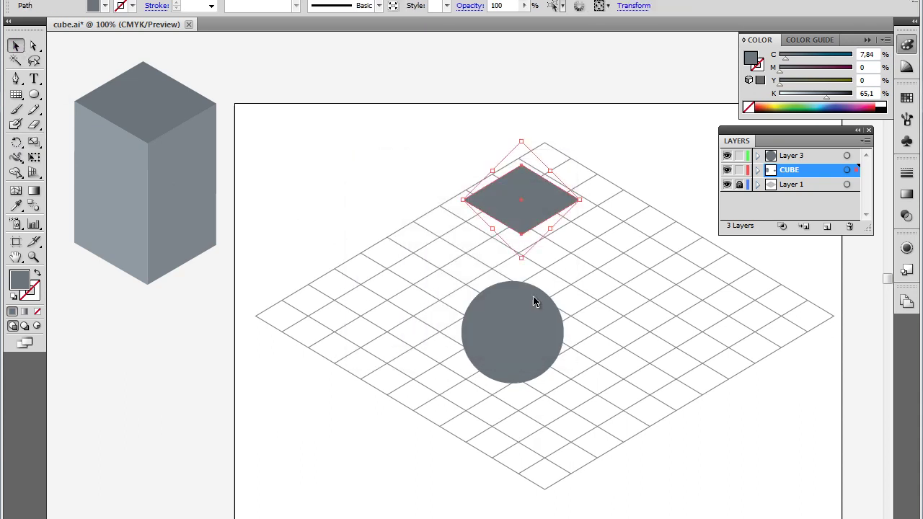
pyautogui.press('Delete')
# Step: Nudge the circle straight up the grid in five large increments
pyautogui.click(518, 346)
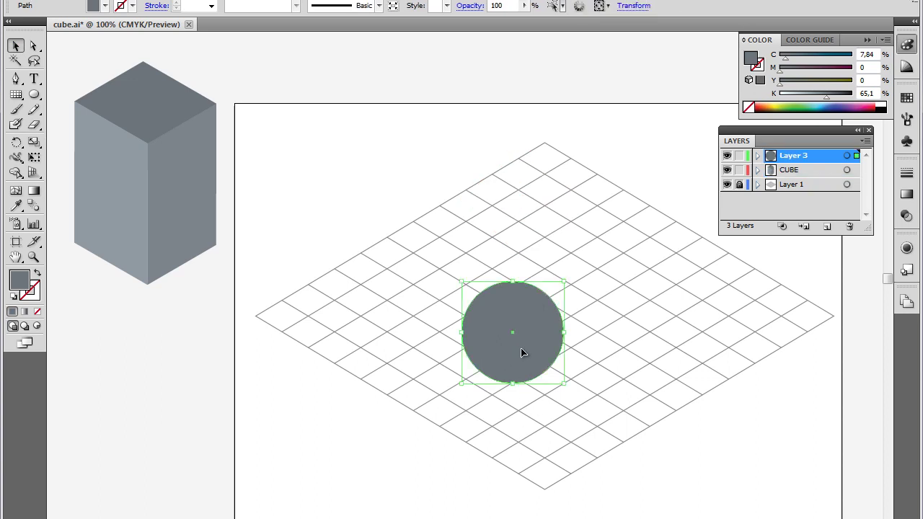
pyautogui.hotkey('shift', 'Up')
pyautogui.hotkey('shift', 'Up')
pyautogui.hotkey('shift', 'Up')
pyautogui.hotkey('shift', 'Up')
pyautogui.hotkey('shift', 'Up')
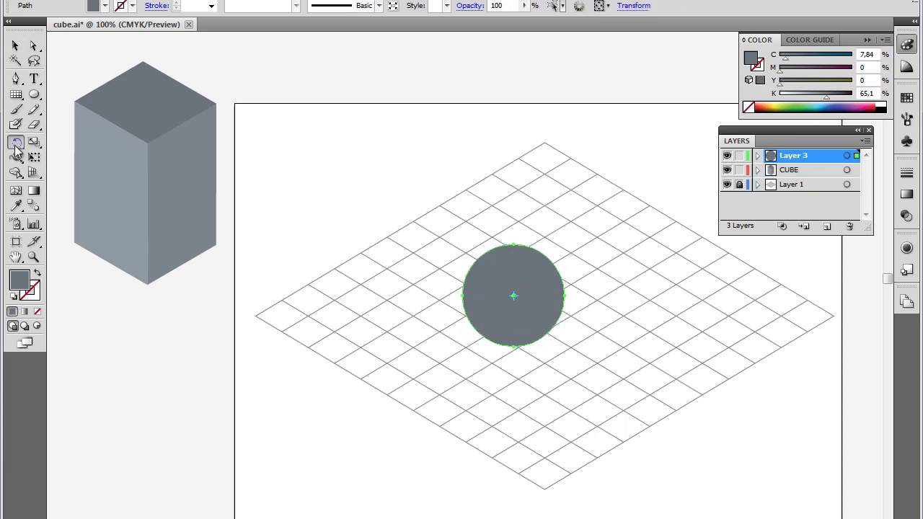
# Step: Rotate the circle 45° and scale it non-uniformly to 100% horizontal and 60% vertical to form an isometric ellipse
pyautogui.doubleClick(16, 141)
pyautogui.click(531, 229)
pyautogui.click(34, 142)
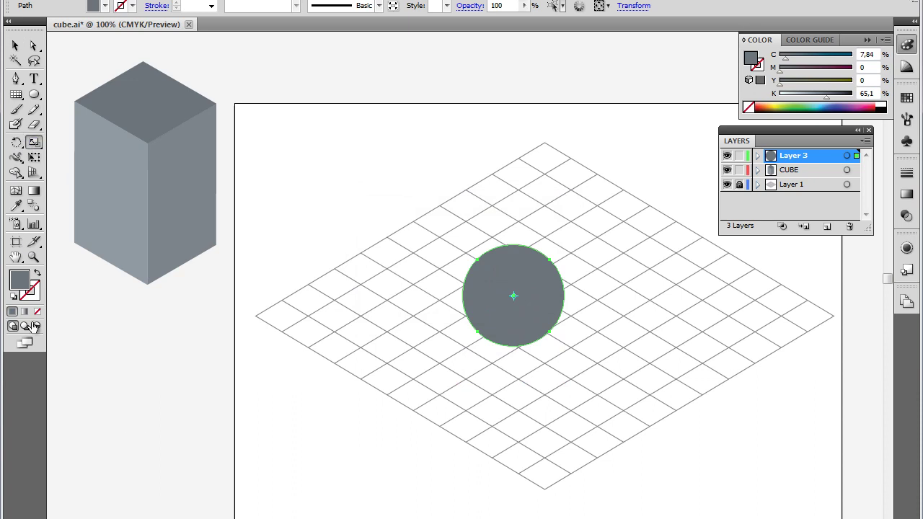
pyautogui.doubleClick(34, 142)
pyautogui.click(531, 194)
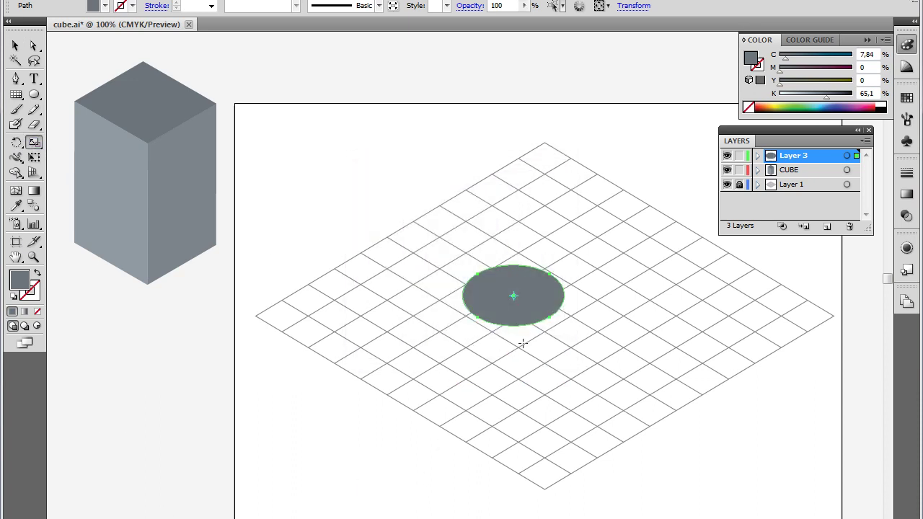
pyautogui.click(15, 46)
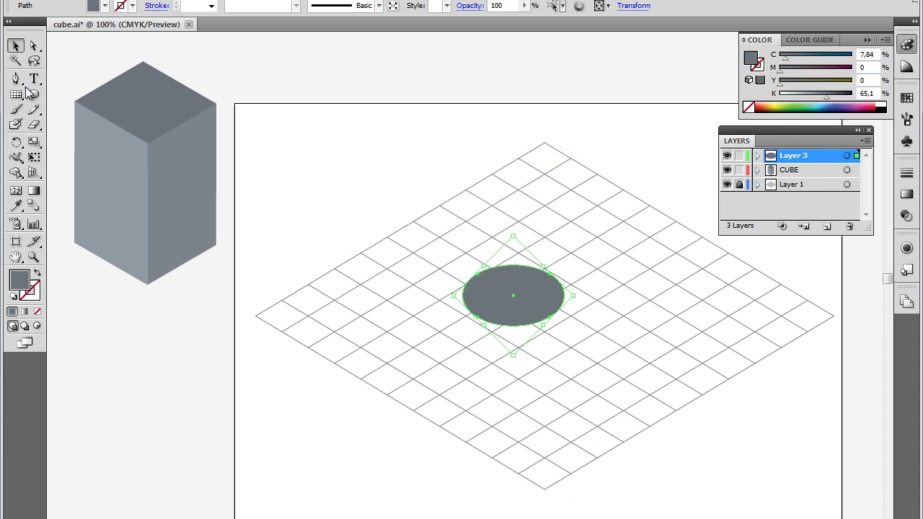
pyautogui.click(579, 389)
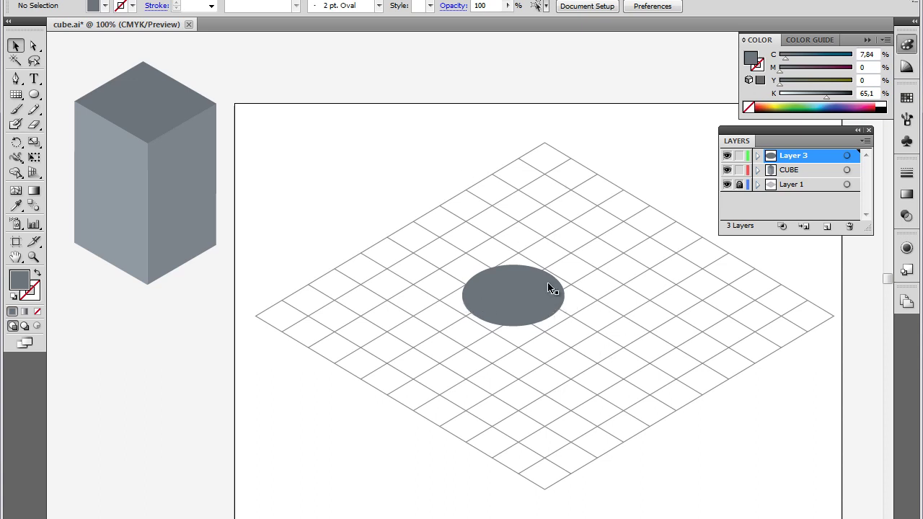
# Step: Create a rectangle 50 mm wide and 100 mm high over the grid with the Rectangle tool
pyautogui.moveTo(34, 94); pyautogui.dragTo(76, 95)
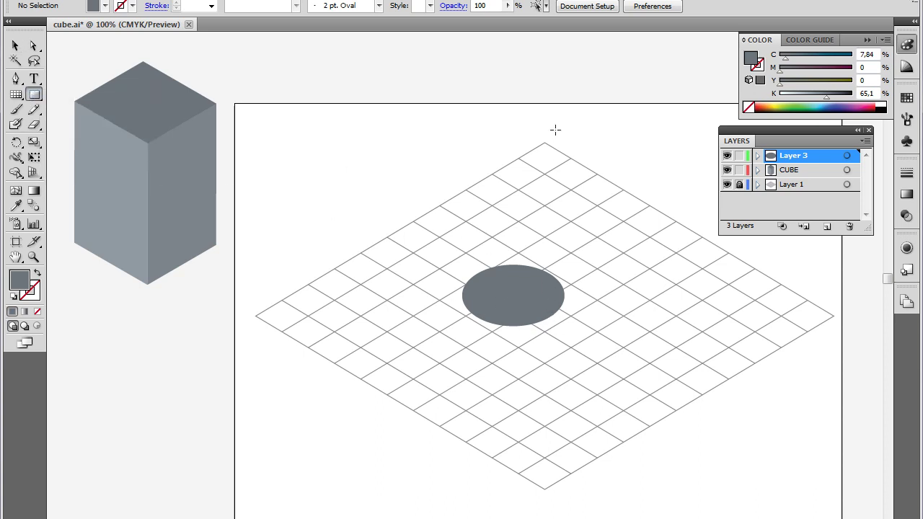
pyautogui.moveTo(462, 295); pyautogui.dragTo(565, 153)
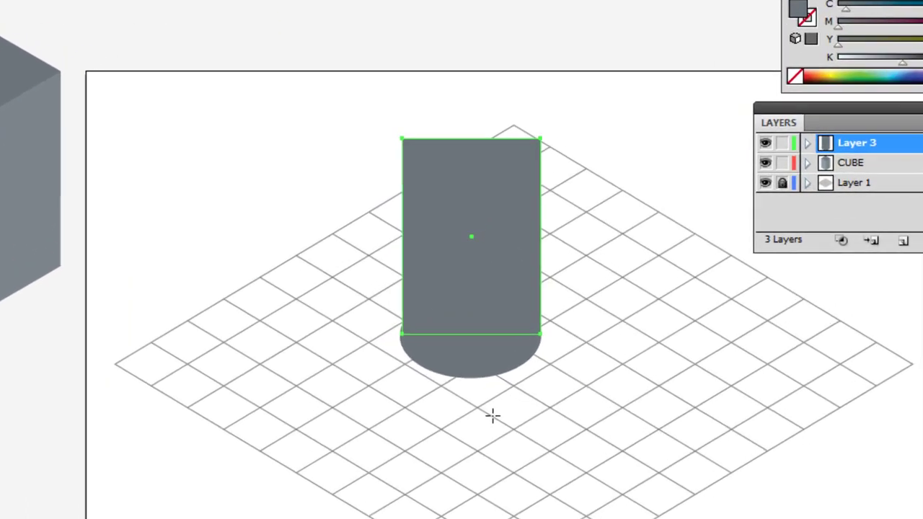
pyautogui.press('Delete')
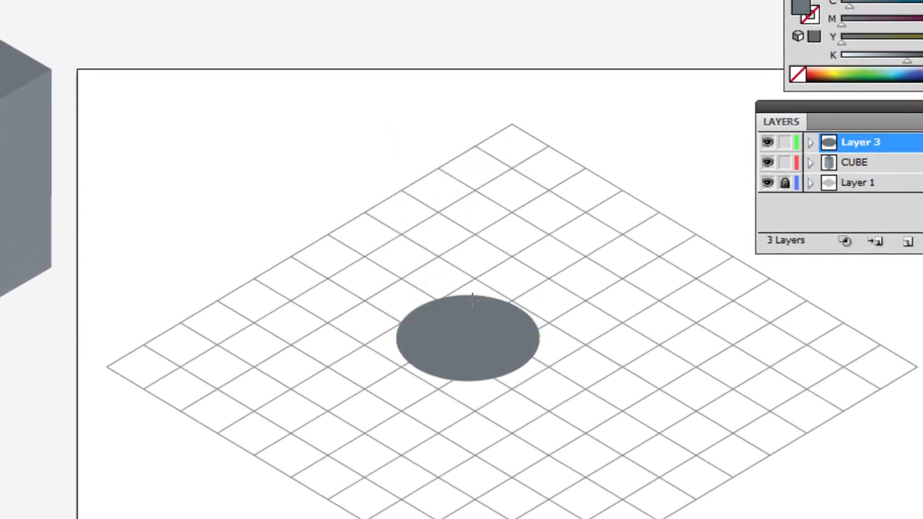
pyautogui.click(505, 171)
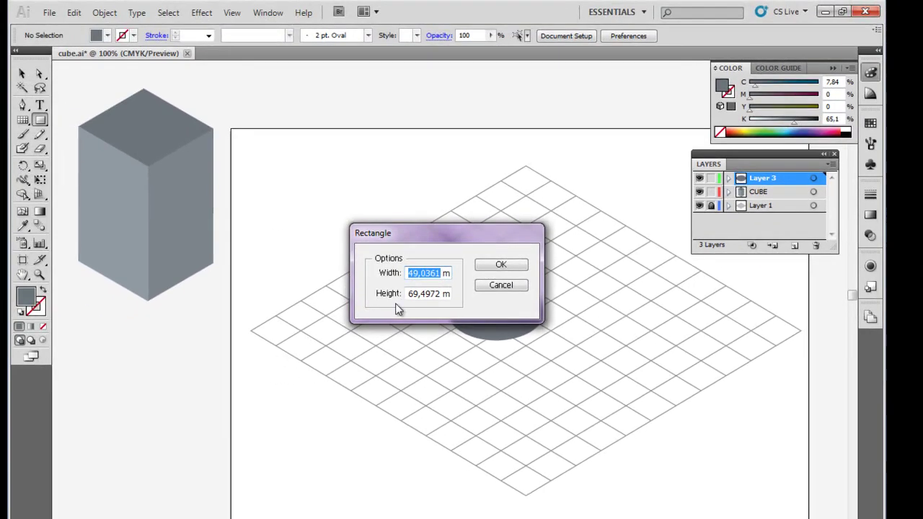
pyautogui.write('50 mm')
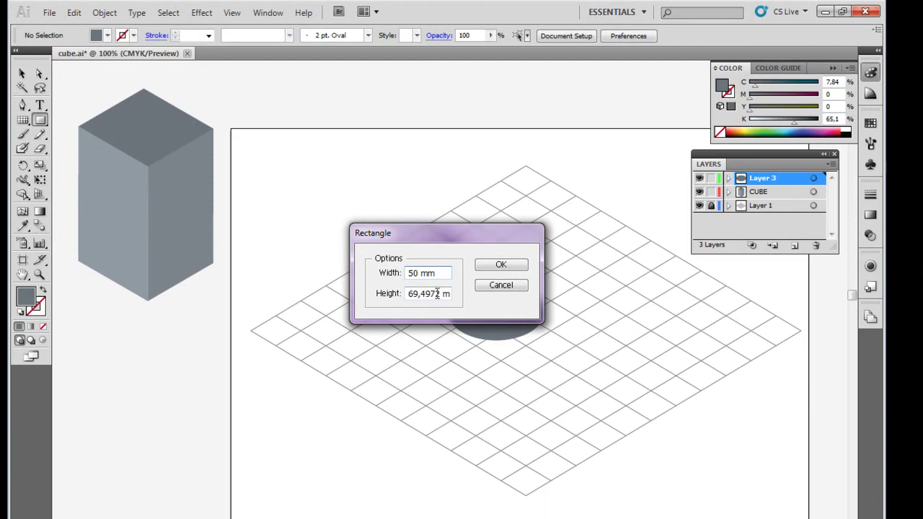
pyautogui.press('Tab')
pyautogui.write('100 mm')
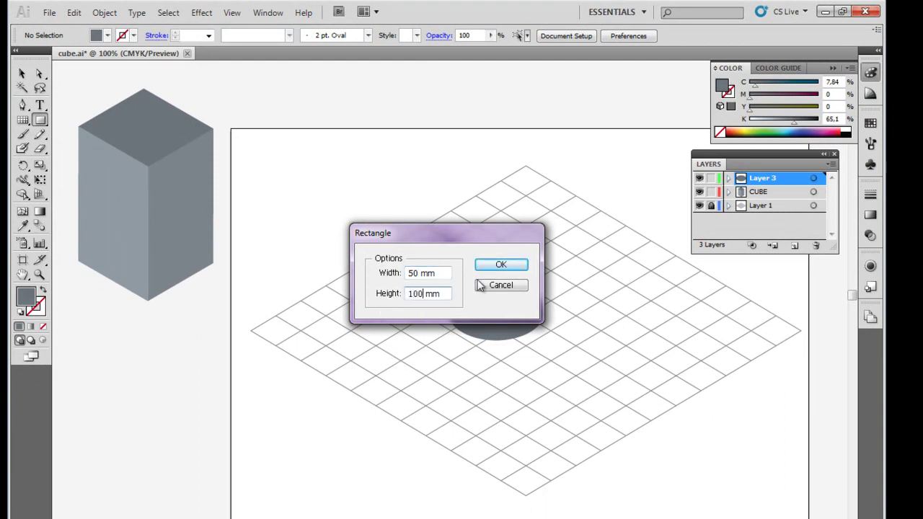
pyautogui.click(501, 265)
# Step: Move the rectangle so it sits directly above the ellipse, with its lower edge at the ellipse's top
pyautogui.click(21, 73)
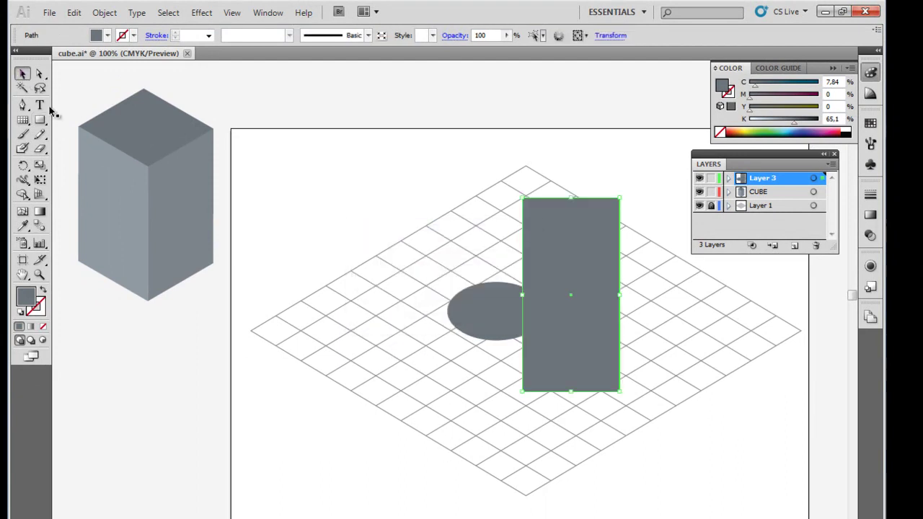
pyautogui.moveTo(565, 349); pyautogui.dragTo(593, 264)
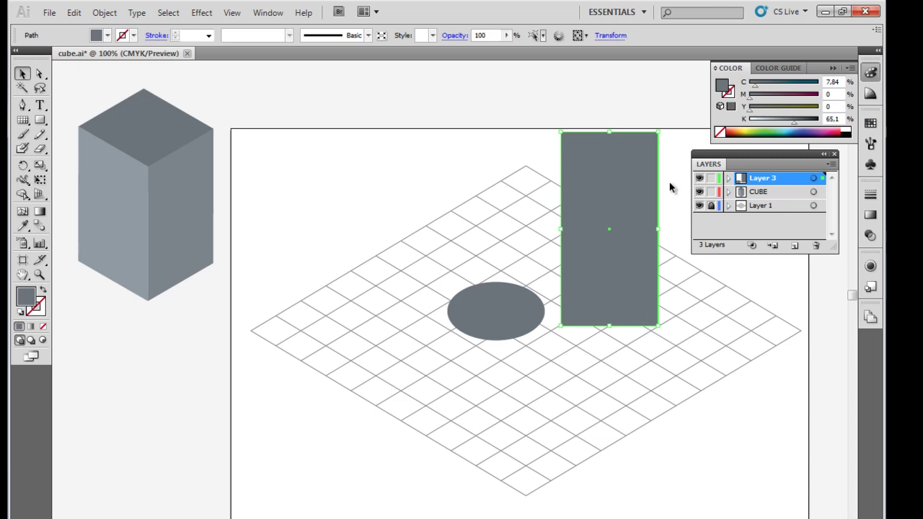
pyautogui.click(616, 379)
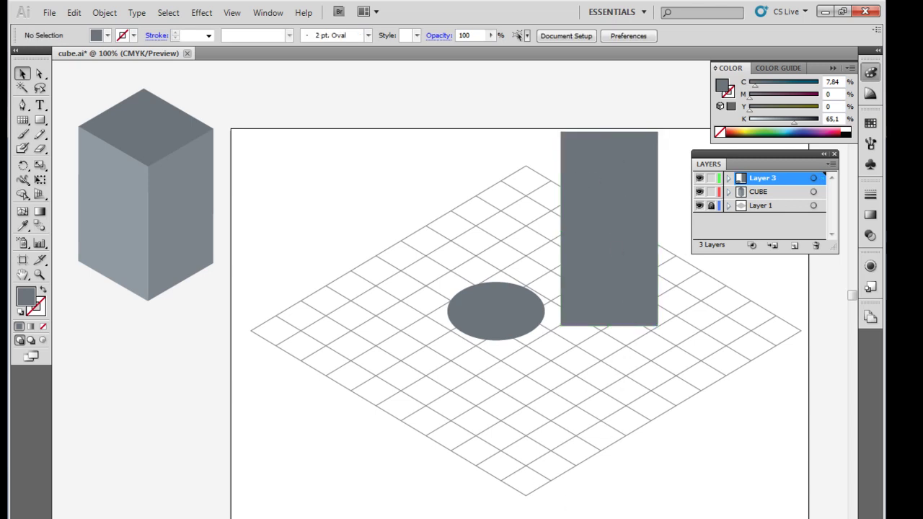
pyautogui.moveTo(617, 280); pyautogui.dragTo(505, 235)
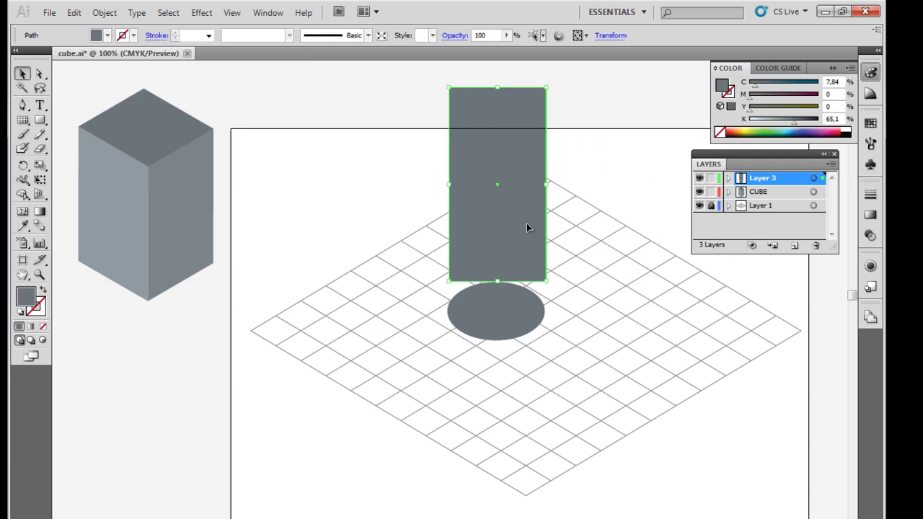
# Step: Align the rectangle and the ellipse to each other by their horizontal centres
pyautogui.click(270, 12)
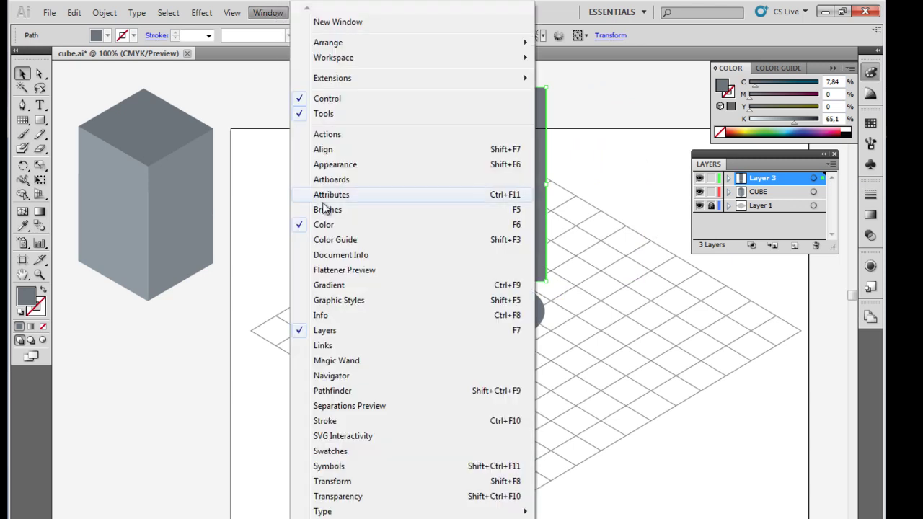
pyautogui.press('Escape')
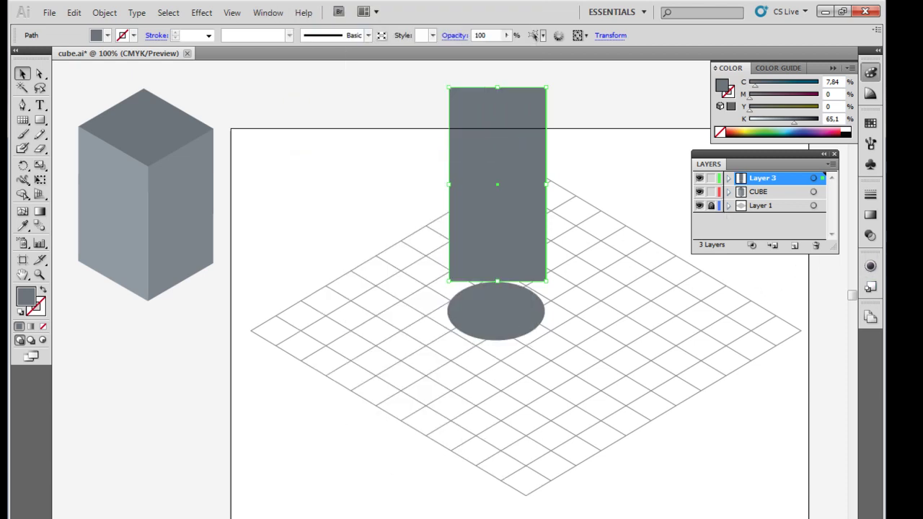
pyautogui.moveTo(884, 245); pyautogui.dragTo(677, 300)
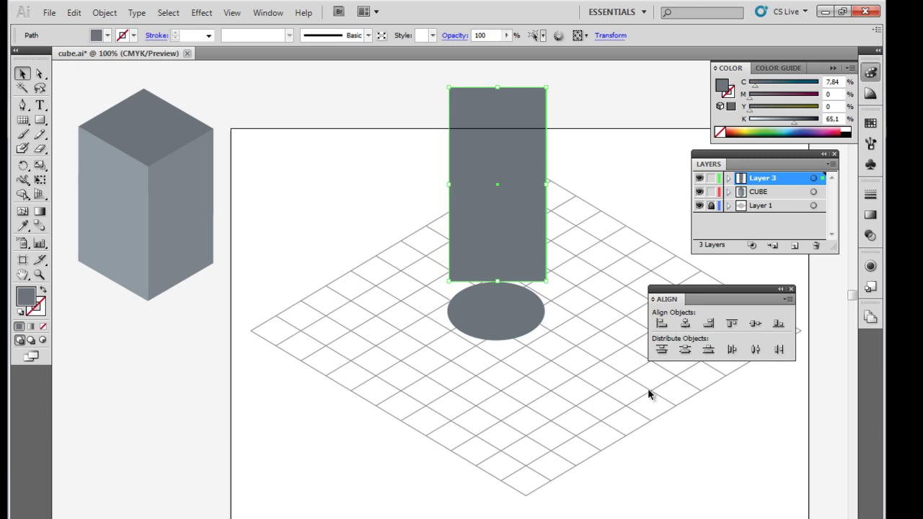
pyautogui.moveTo(400, 363); pyautogui.dragTo(476, 339)
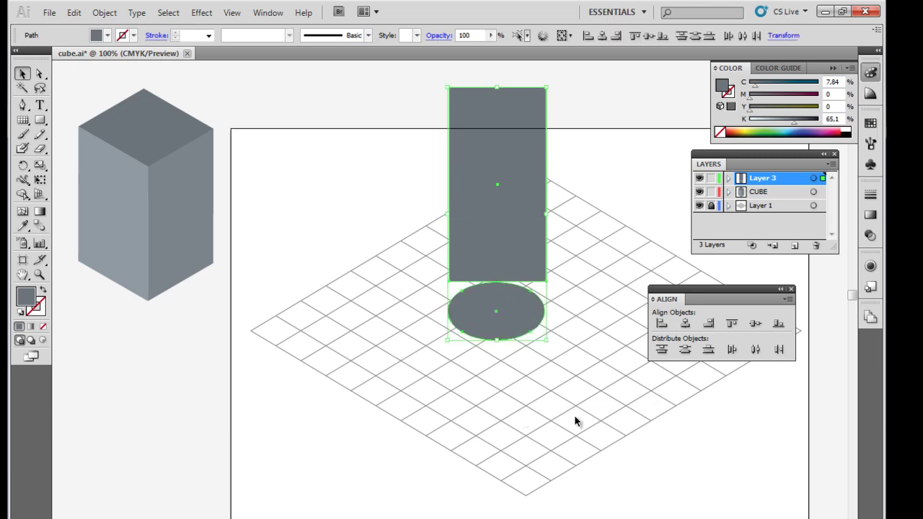
pyautogui.click(685, 323)
pyautogui.click(554, 359)
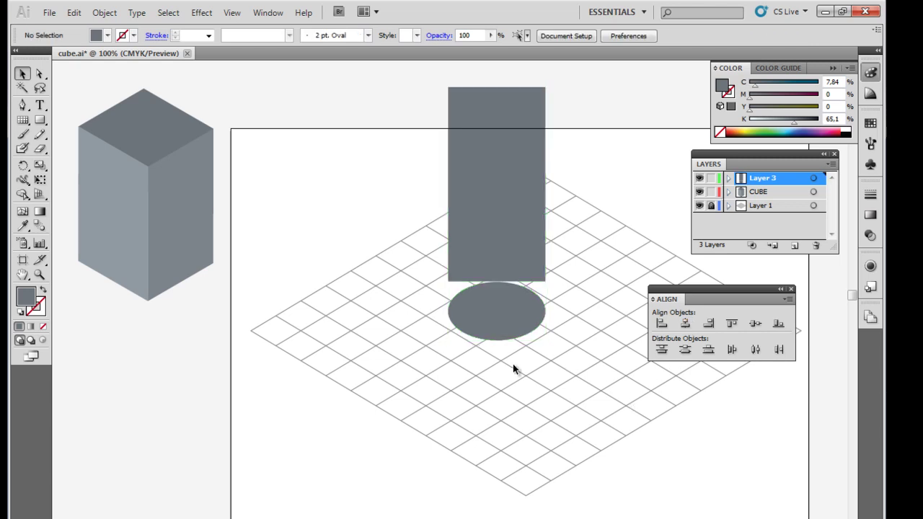
# Step: Move the ellipse about half its width to the left and align the rectangle to it by horizontal centres
pyautogui.moveTo(438, 380); pyautogui.dragTo(571, 200)
pyautogui.click(527, 377)
pyautogui.moveTo(493, 325); pyautogui.dragTo(437, 326)
pyautogui.click(459, 404)
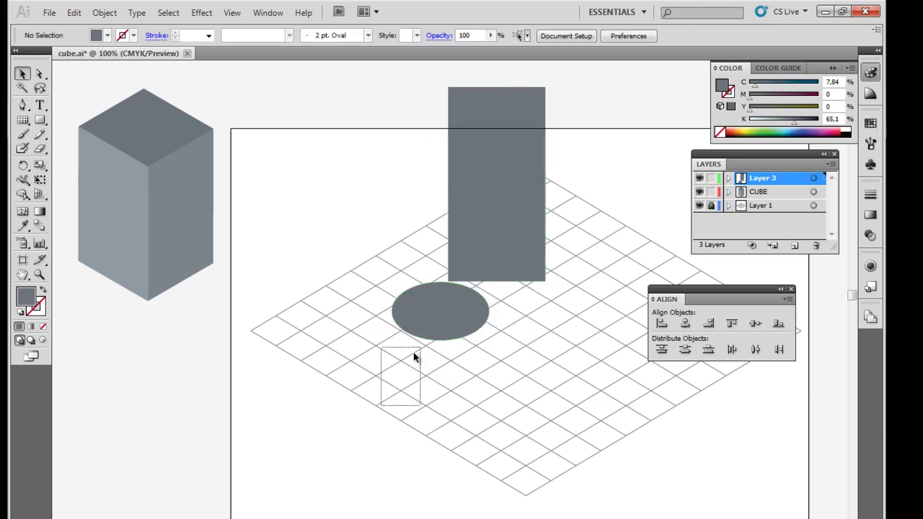
pyautogui.moveTo(373, 397); pyautogui.dragTo(570, 164)
pyautogui.click(442, 312)
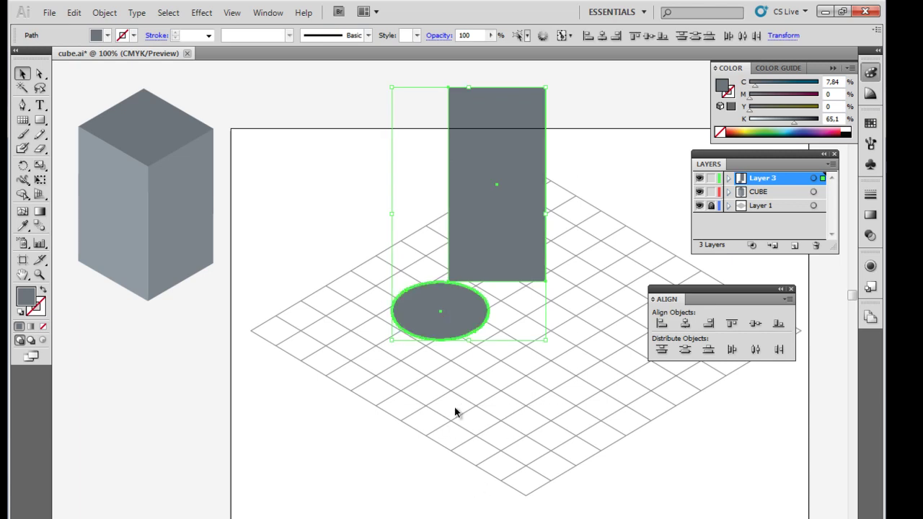
pyautogui.click(686, 323)
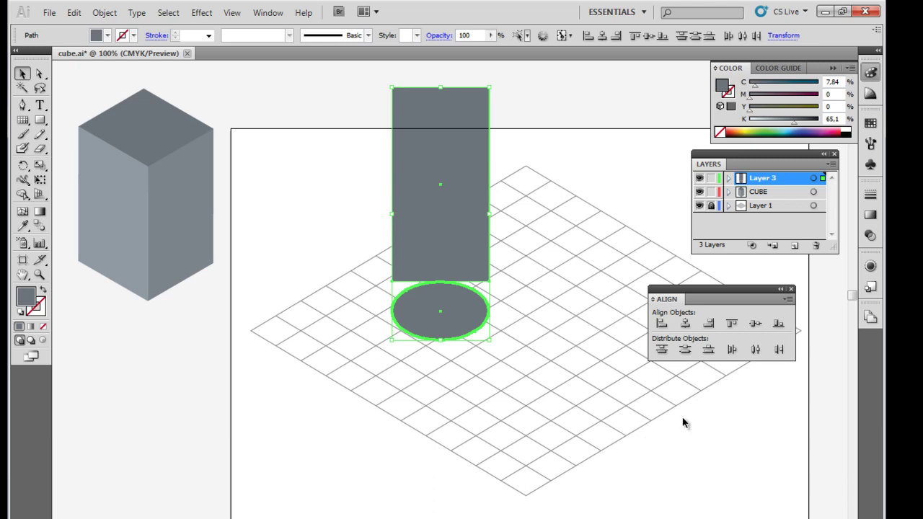
# Step: Try to align the rectangle and the ellipse by their vertical centres
pyautogui.click(755, 323)
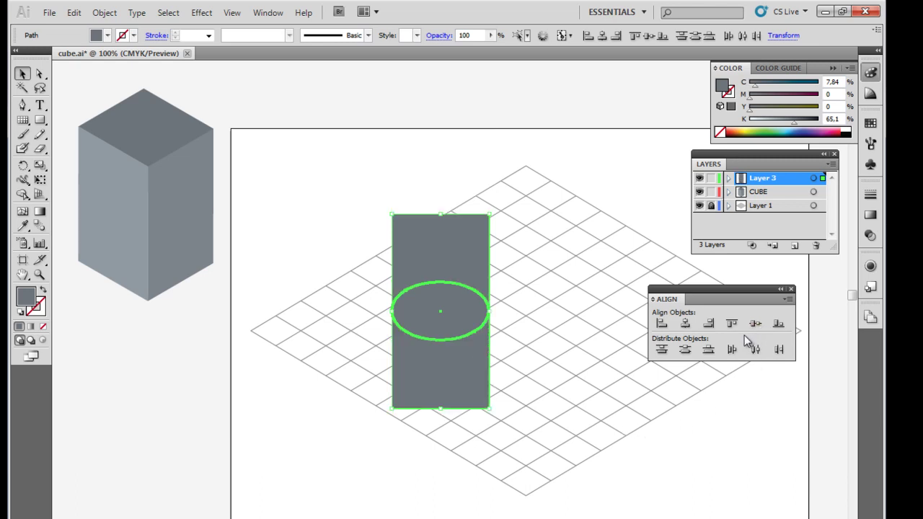
pyautogui.hotkey('ctrl', 'z')
pyautogui.click(541, 294)
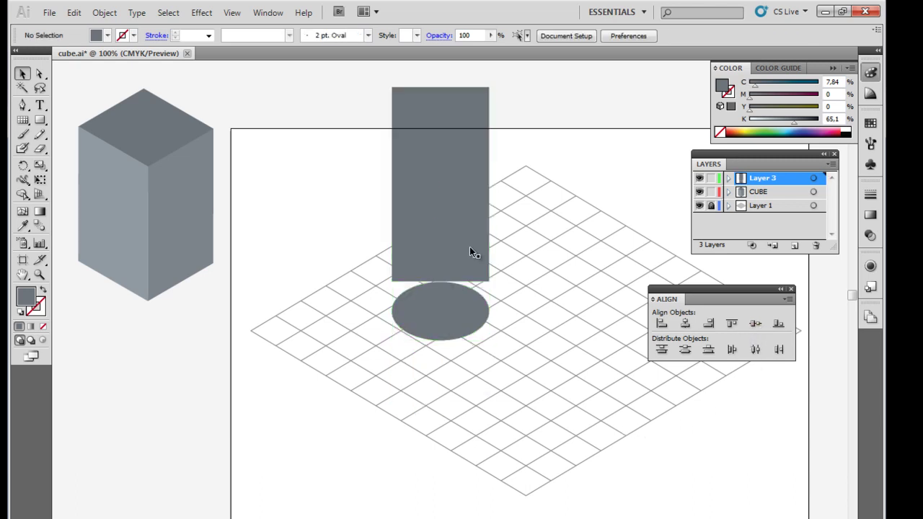
# Step: Move the rectangle straight down until its lower edge runs through the ellipse's centre
pyautogui.click(431, 277)
pyautogui.hotkey('shift', 'Down')
pyautogui.hotkey('shift', 'Down')
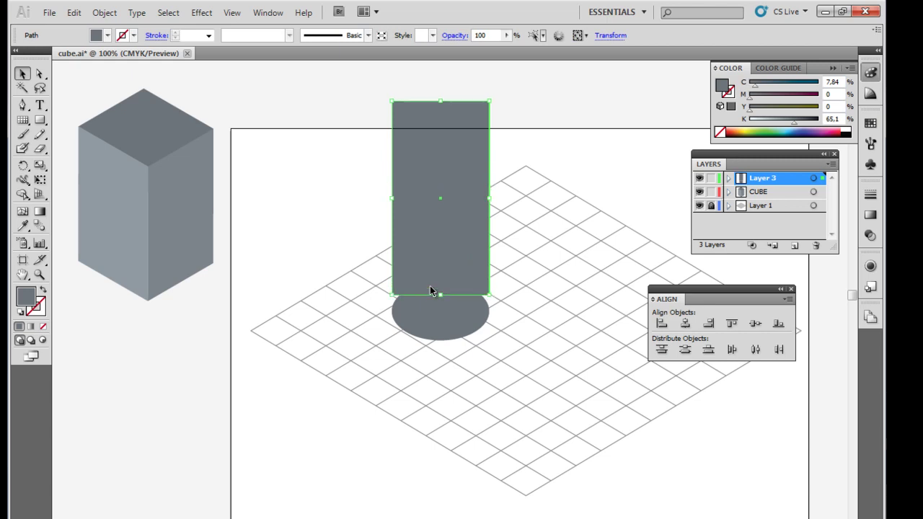
pyautogui.hotkey('shift', 'Down')
pyautogui.hotkey('shift', 'Down')
pyautogui.press('Down')
pyautogui.press('Down')
pyautogui.press('Down')
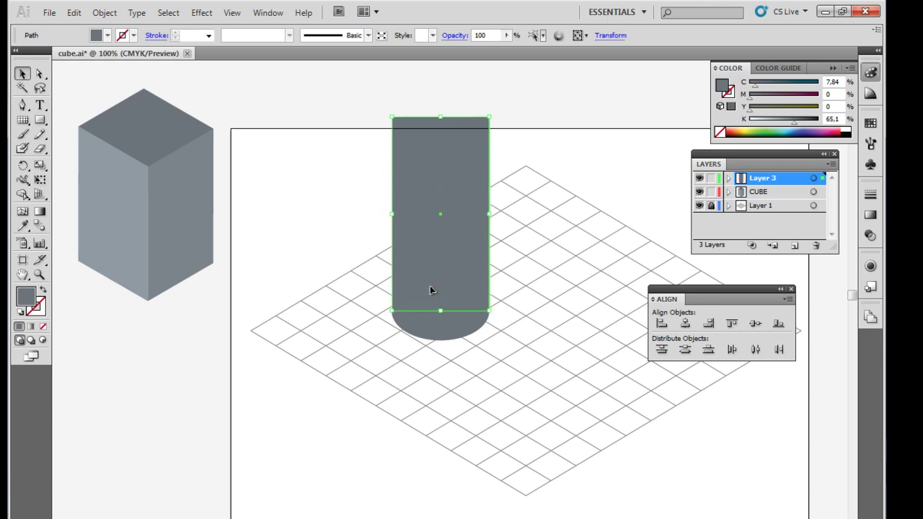
pyautogui.click(516, 464)
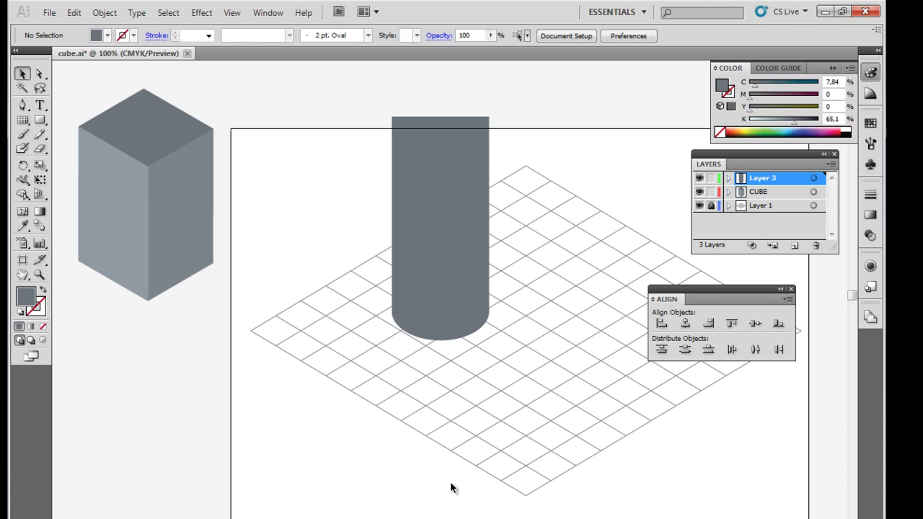
# Step: Duplicate the ellipse in place and move the copy straight up to the rectangle's upper edge
pyautogui.click(442, 335)
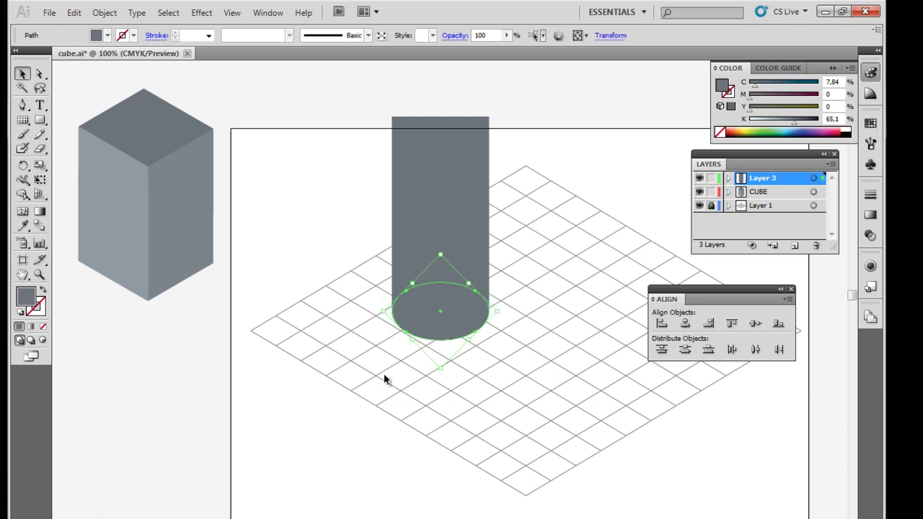
pyautogui.click(452, 429)
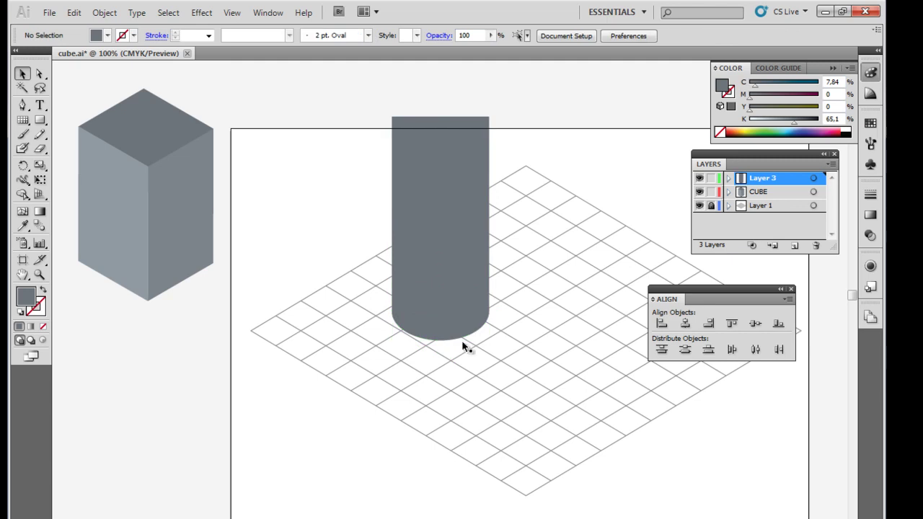
pyautogui.click(458, 336)
pyautogui.hotkey('ctrl', 'shift', 'b')
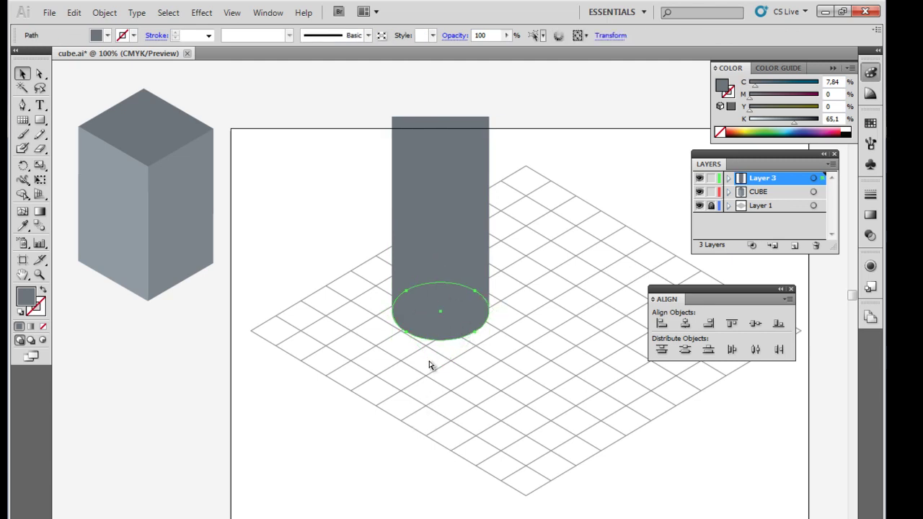
pyautogui.click(466, 313)
pyautogui.hotkey('ctrl', 'shift', 'b')
pyautogui.hotkey('shift', 'Up')
pyautogui.hotkey('shift', 'Up')
pyautogui.hotkey('shift', 'Up')
pyautogui.hotkey('shift', 'Up')
pyautogui.hotkey('shift', 'Up')
pyautogui.hotkey('shift', 'Up')
pyautogui.hotkey('shift', 'Up')
pyautogui.hotkey('shift', 'Up')
pyautogui.hotkey('shift', 'Up')
pyautogui.hotkey('shift', 'Up')
pyautogui.hotkey('shift', 'Up')
pyautogui.hotkey('shift', 'Up')
pyautogui.hotkey('shift', 'Up')
pyautogui.hotkey('shift', 'Up')
pyautogui.hotkey('shift', 'Up')
pyautogui.hotkey('shift', 'Up')
pyautogui.hotkey('shift', 'Up')
pyautogui.hotkey('shift', 'Up')
pyautogui.hotkey('shift', 'Up')
pyautogui.hotkey('shift', 'Up')
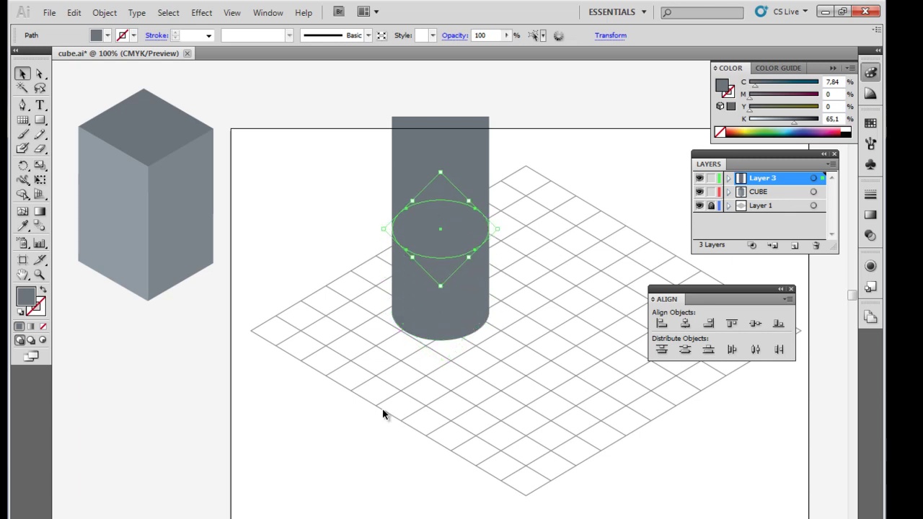
pyautogui.hotkey('shift', 'Up')
pyautogui.hotkey('shift', 'Up')
pyautogui.hotkey('shift', 'Up')
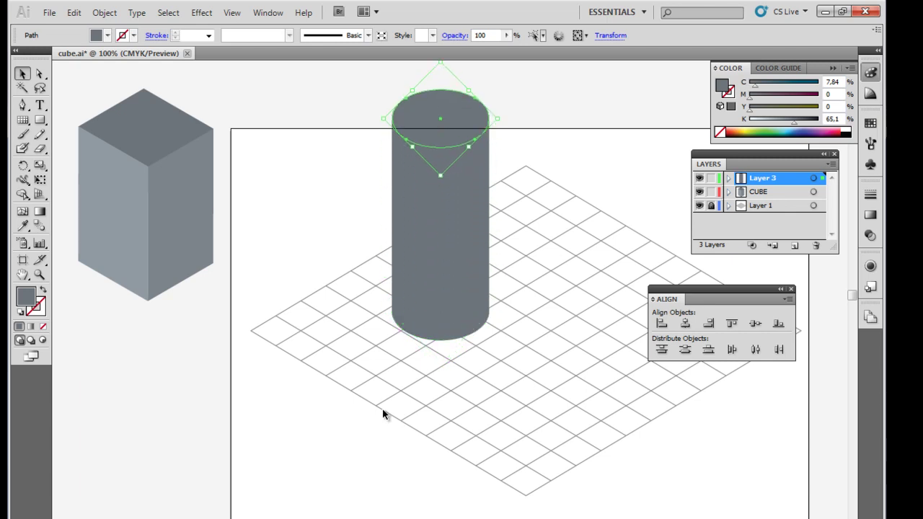
# Step: Darken the top ellipse's fill to 80% black and bring it to the front, centred on the rectangle's upper edge
pyautogui.moveTo(794, 122); pyautogui.dragTo(804, 122)
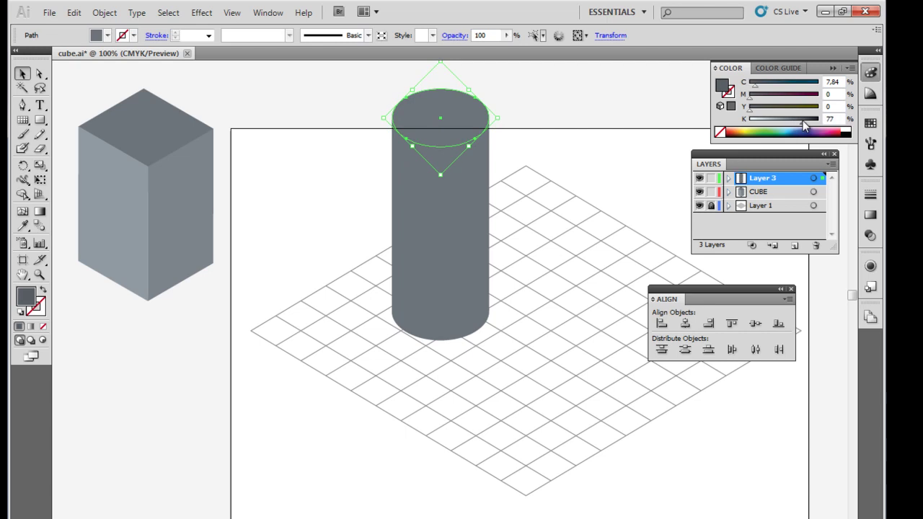
pyautogui.press('Up')
pyautogui.press('Up')
pyautogui.rightClick(452, 116)
pyautogui.moveTo(538, 315)
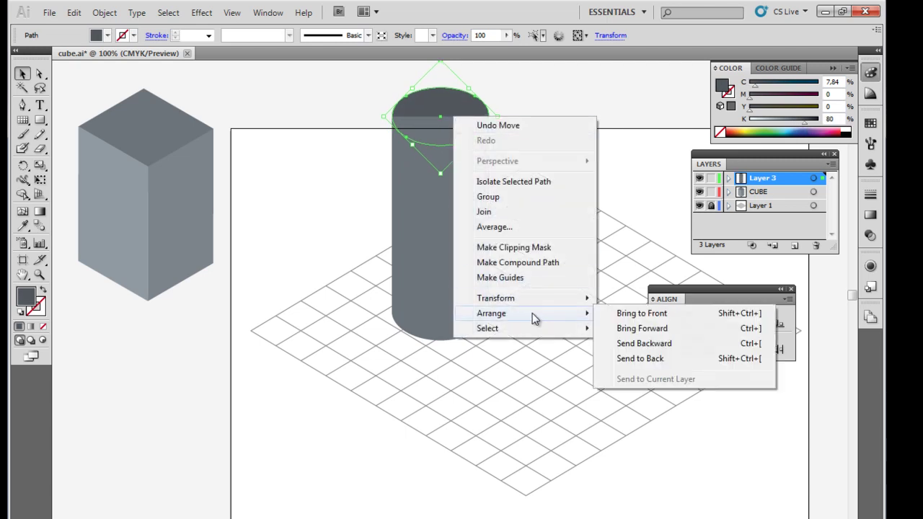
pyautogui.click(641, 315)
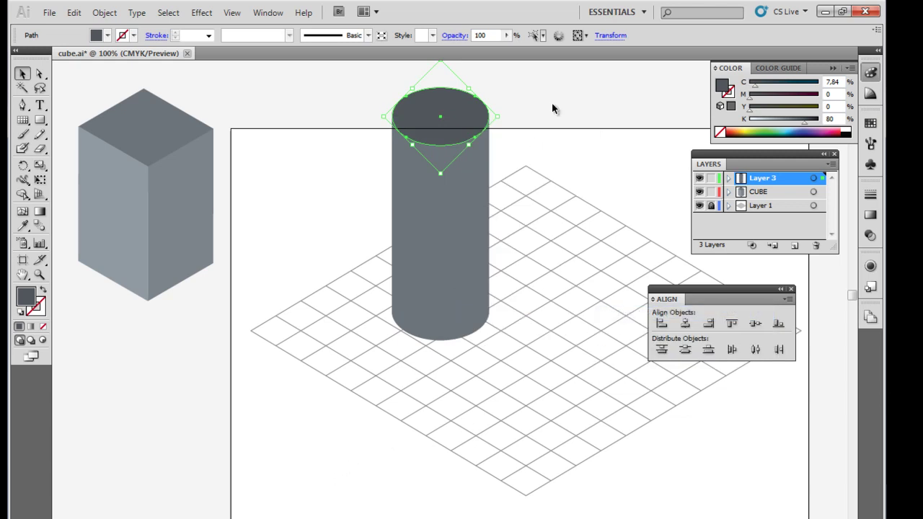
pyautogui.click(532, 140)
# Step: Move the Align panel off the grid to beside the top ellipse and check the cylinder's overlapping shapes
pyautogui.moveTo(375, 92); pyautogui.dragTo(532, 371)
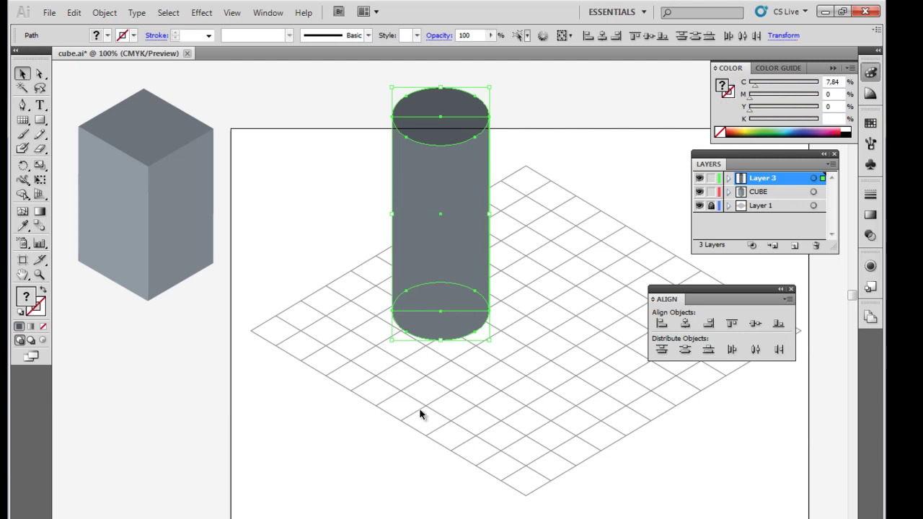
pyautogui.moveTo(710, 290); pyautogui.dragTo(606, 78)
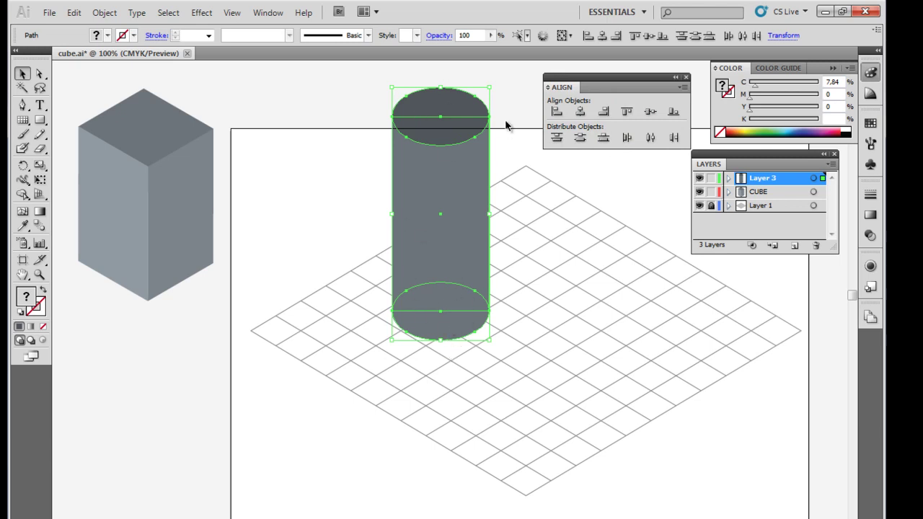
pyautogui.click(490, 364)
pyautogui.click(487, 238)
pyautogui.click(512, 220)
pyautogui.moveTo(366, 164); pyautogui.dragTo(545, 376)
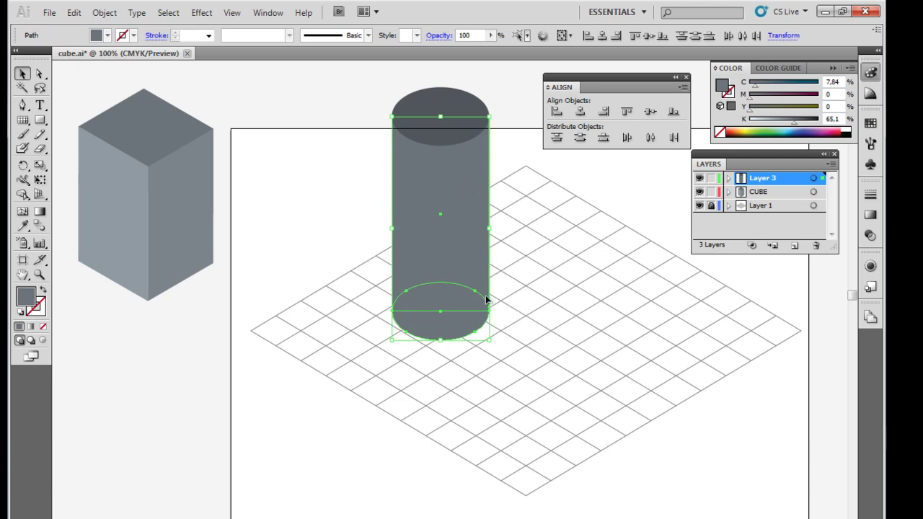
pyautogui.click(474, 381)
pyautogui.moveTo(380, 371); pyautogui.dragTo(526, 260)
pyautogui.click(525, 308)
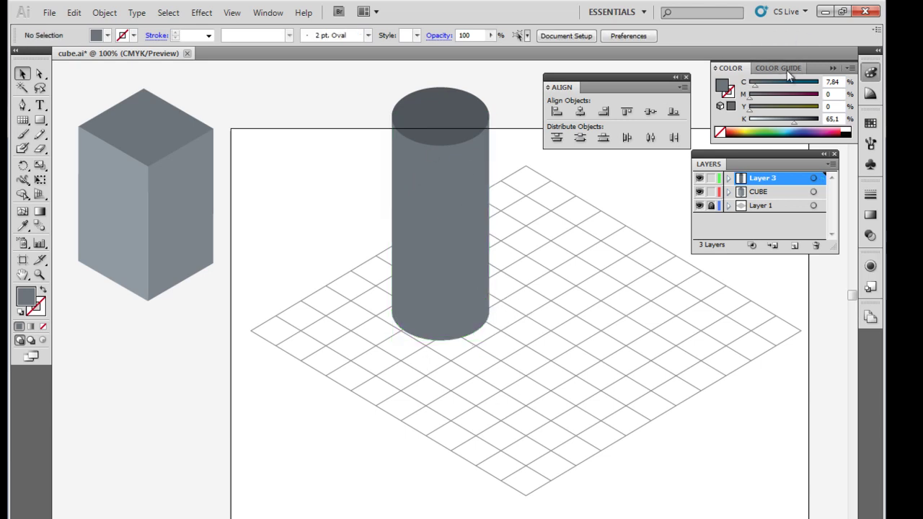
# Step: Show the Pathfinder panel and place it over the grid, clear of the cylinder
pyautogui.click(267, 13)
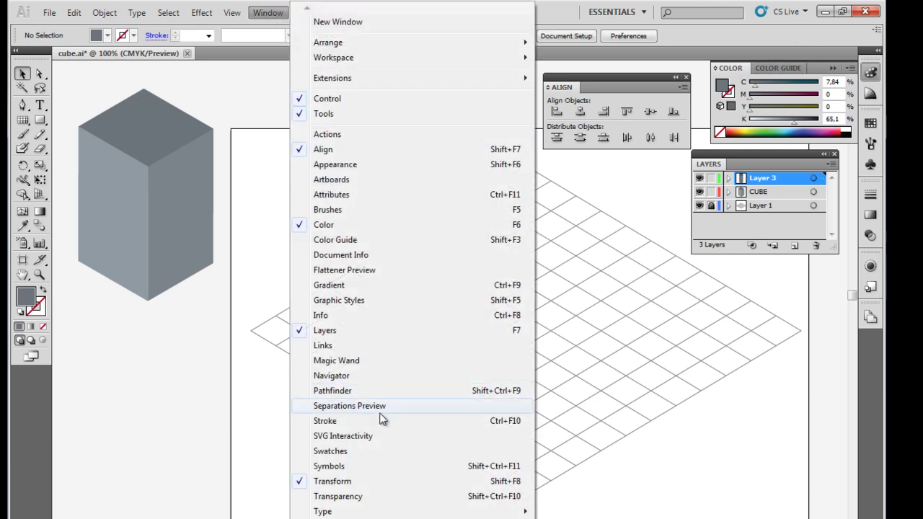
pyautogui.click(459, 384)
pyautogui.scroll(1, 458, 383)
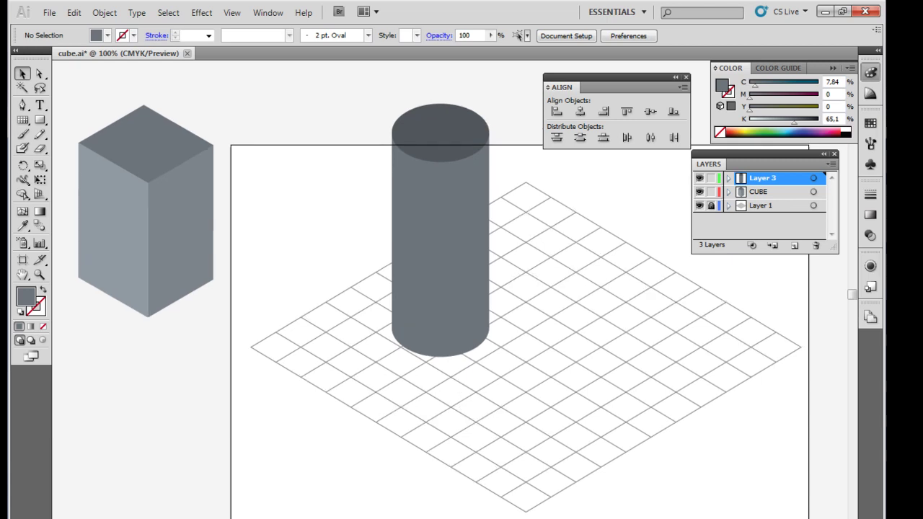
pyautogui.moveTo(315, 222); pyautogui.dragTo(649, 269)
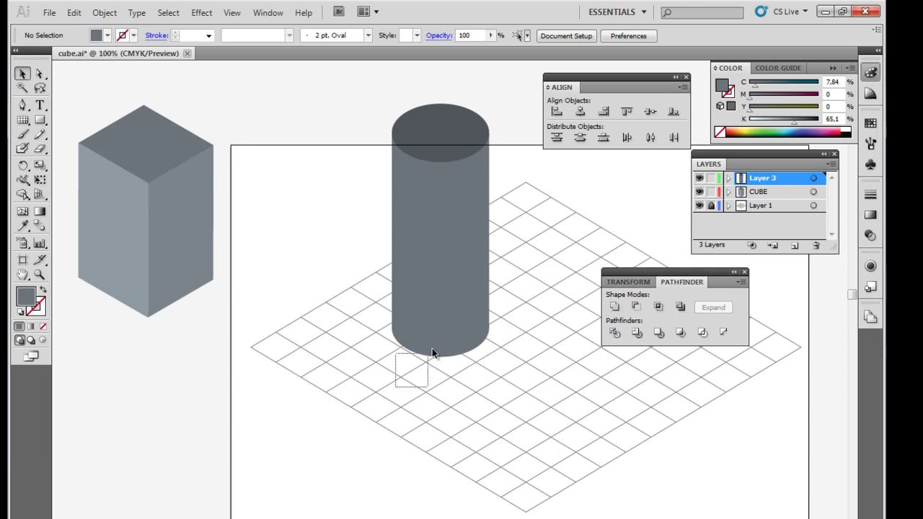
# Step: Unite the rectangle and the lower ellipse into a single cylinder body shape
pyautogui.moveTo(436, 389); pyautogui.dragTo(513, 270)
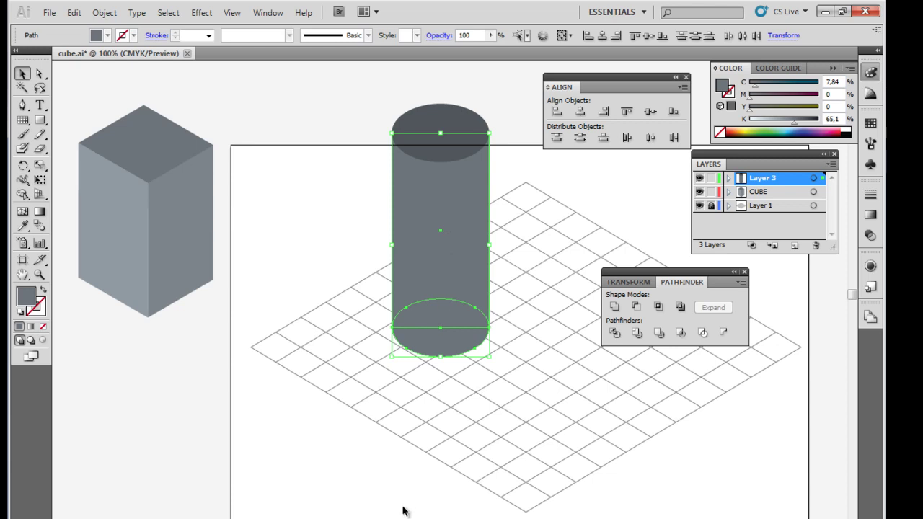
pyautogui.click(457, 296)
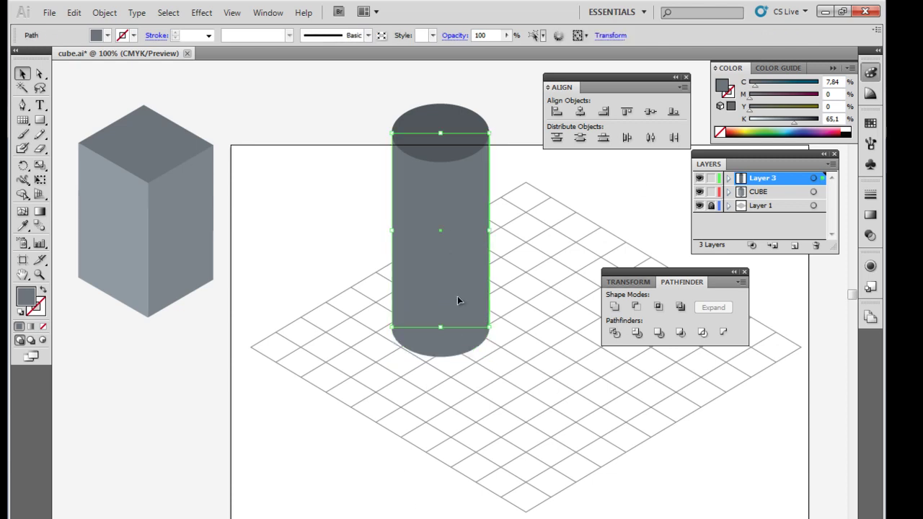
pyautogui.keyDown('shift'); pyautogui.click(458, 341); pyautogui.keyUp('shift')
pyautogui.click(614, 308)
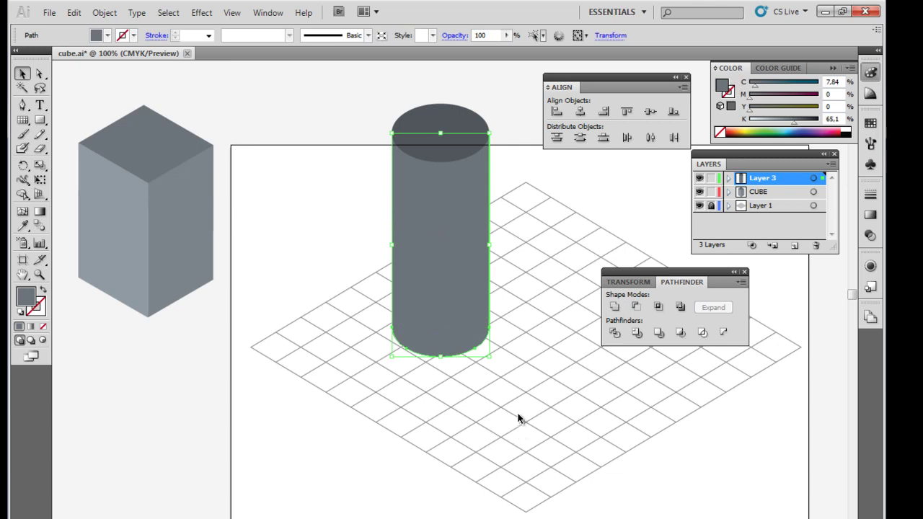
pyautogui.click(513, 421)
pyautogui.moveTo(399, 401); pyautogui.dragTo(509, 233)
# Step: Lift the top ellipse off the cylinder body and move it back onto the body's upper edge
pyautogui.click(454, 127)
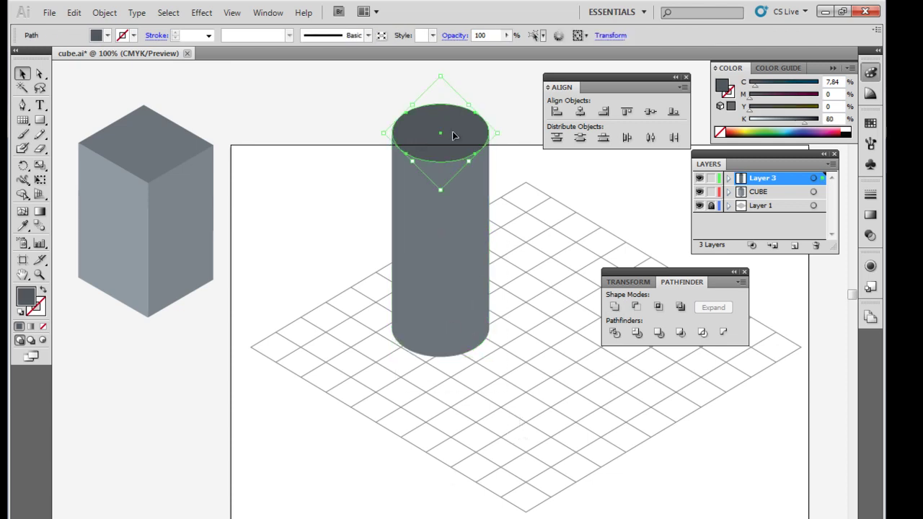
pyautogui.hotkey('shift', 'Up')
pyautogui.hotkey('shift', 'Up')
pyautogui.hotkey('shift', 'Up')
pyautogui.hotkey('shift', 'Up')
pyautogui.hotkey('shift', 'Up')
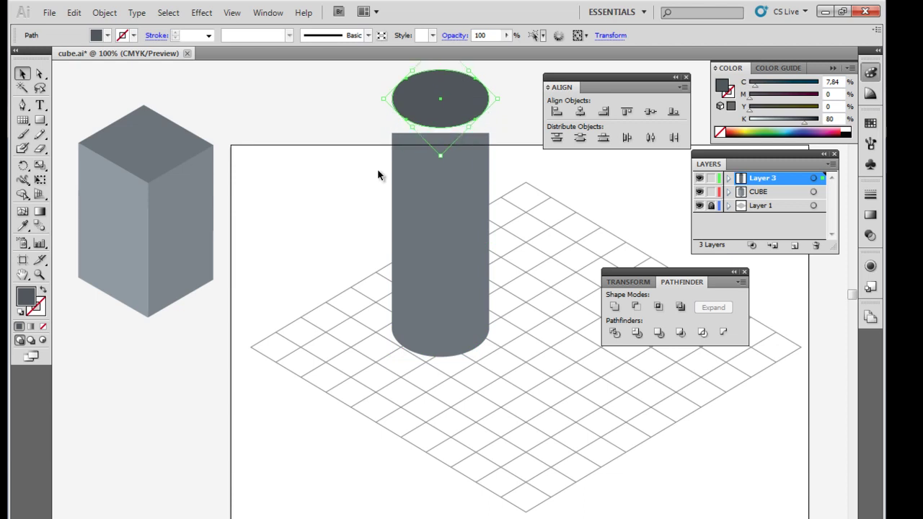
pyautogui.hotkey('shift', 'Down')
pyautogui.hotkey('shift', 'Down')
pyautogui.hotkey('shift', 'Down')
pyautogui.hotkey('shift', 'Down')
pyautogui.hotkey('shift', 'Down')
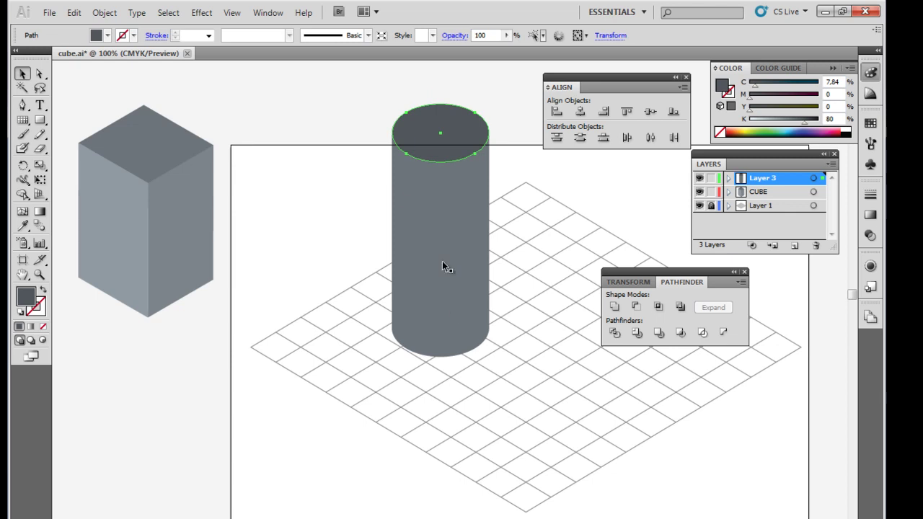
# Step: Divide the cylinder body and the top ellipse with Pathfinder and ungroup the resulting pieces
pyautogui.moveTo(365, 108); pyautogui.dragTo(521, 381)
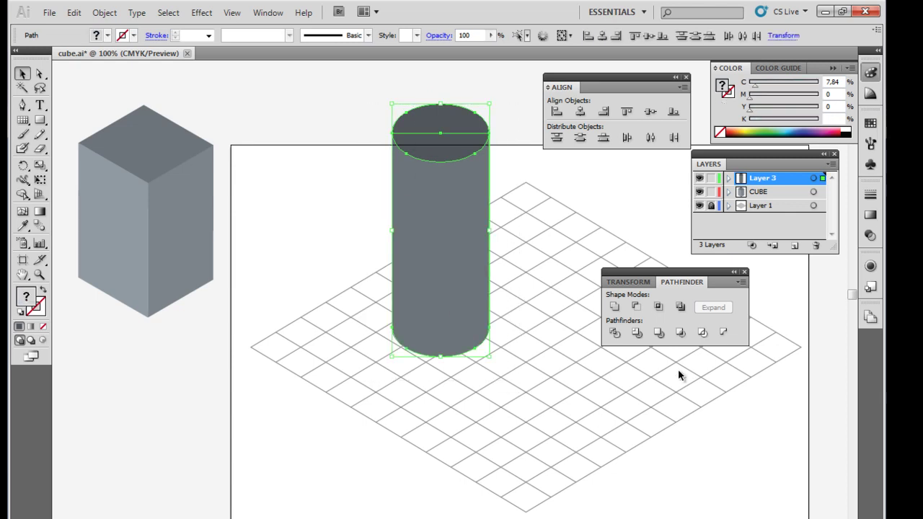
pyautogui.click(613, 334)
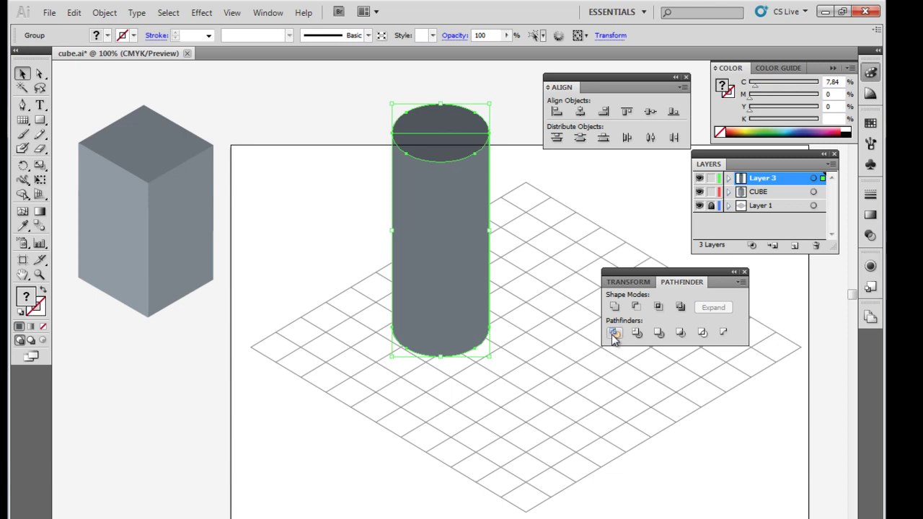
pyautogui.click(524, 178)
pyautogui.click(460, 131)
pyautogui.rightClick(459, 264)
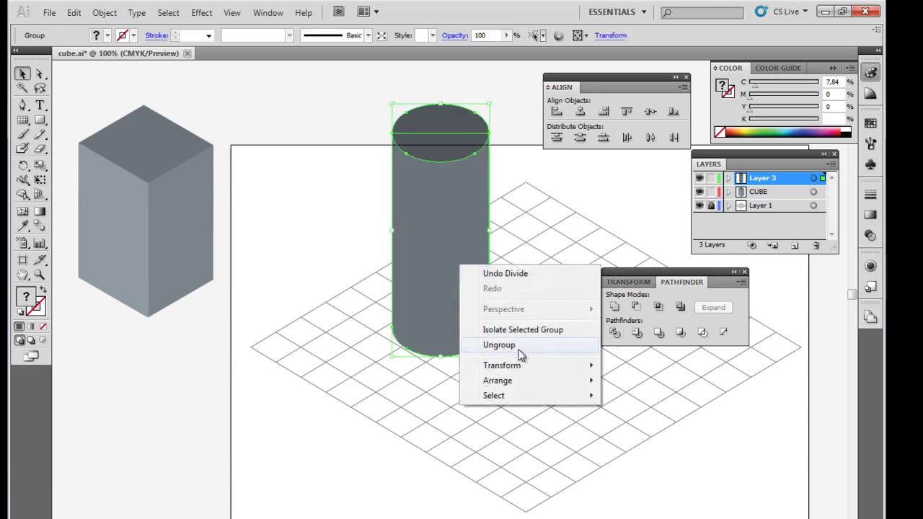
pyautogui.click(510, 344)
pyautogui.click(517, 240)
# Step: Unite the upper and lower halves of the divided top ellipse into one shape
pyautogui.click(478, 146)
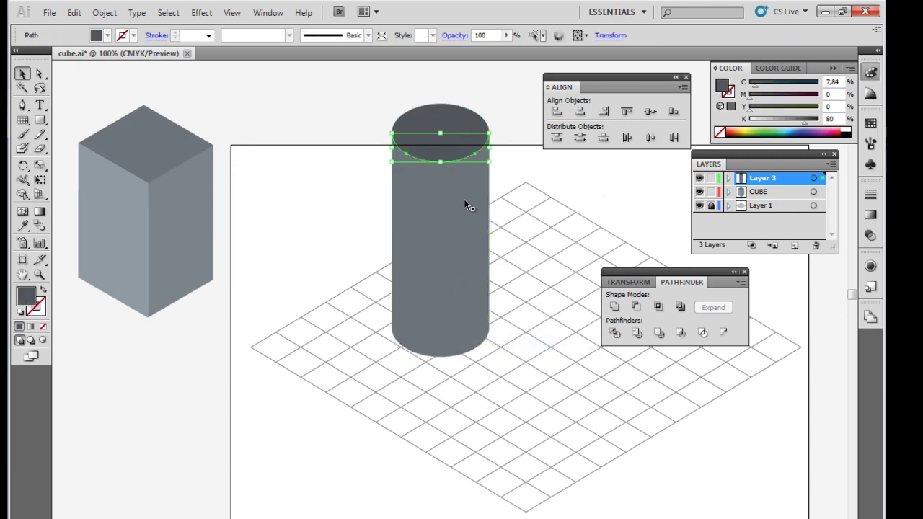
pyautogui.keyDown('shift'); pyautogui.click(457, 120); pyautogui.keyUp('shift')
pyautogui.click(601, 204)
# Step: Move the cylinder body slightly down and return it to its place under the top ellipse
pyautogui.click(401, 280)
pyautogui.hotkey('shift', 'Down')
pyautogui.hotkey('shift', 'Down')
pyautogui.hotkey('shift', 'Up')
pyautogui.hotkey('shift', 'Up')
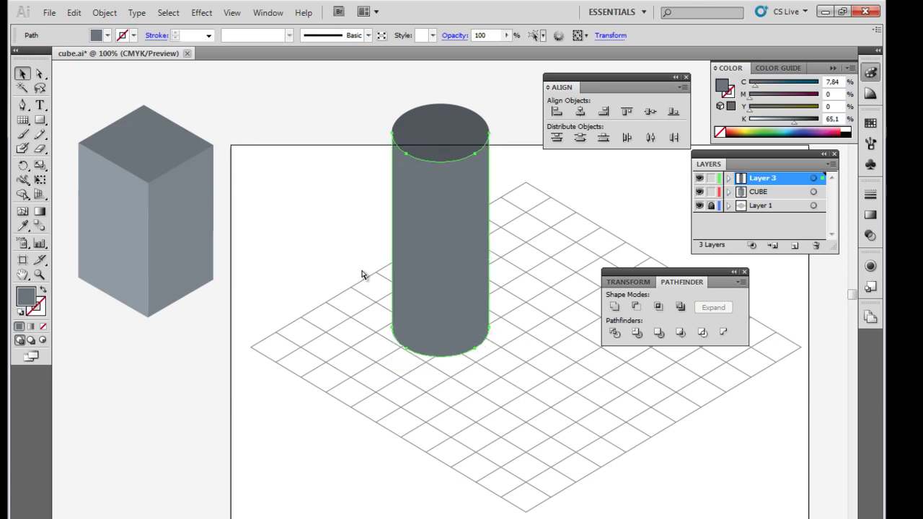
pyautogui.click(372, 259)
# Step: Scale the cylinder's body and top together to about half size and move them below the cube, outside the artboard
pyautogui.click(459, 137)
pyautogui.click(465, 238)
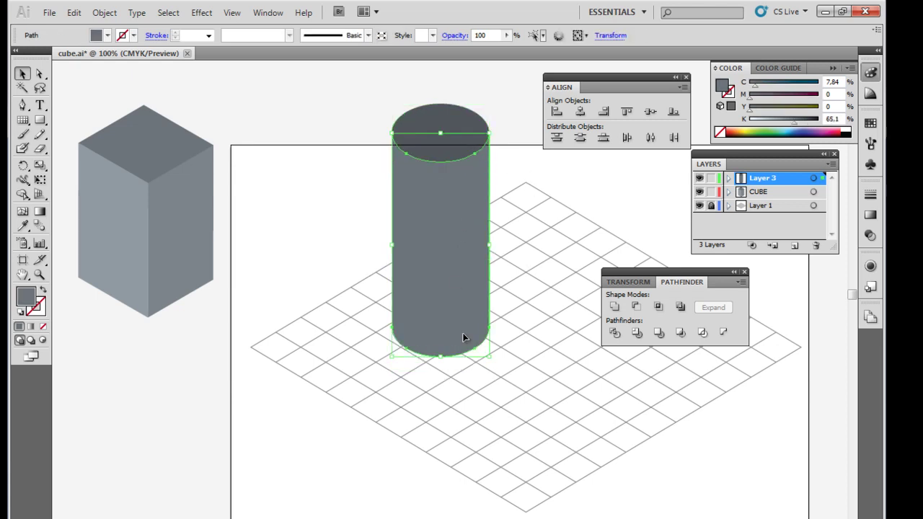
pyautogui.keyDown('shift'); pyautogui.click(480, 130); pyautogui.keyUp('shift')
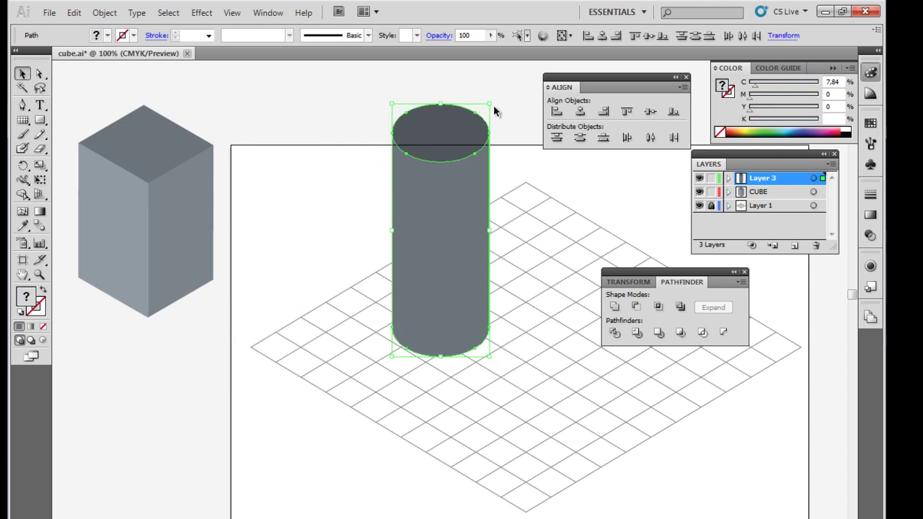
pyautogui.moveTo(491, 104); pyautogui.dragTo(440, 235)
pyautogui.moveTo(427, 320); pyautogui.dragTo(194, 398)
pyautogui.click(303, 481)
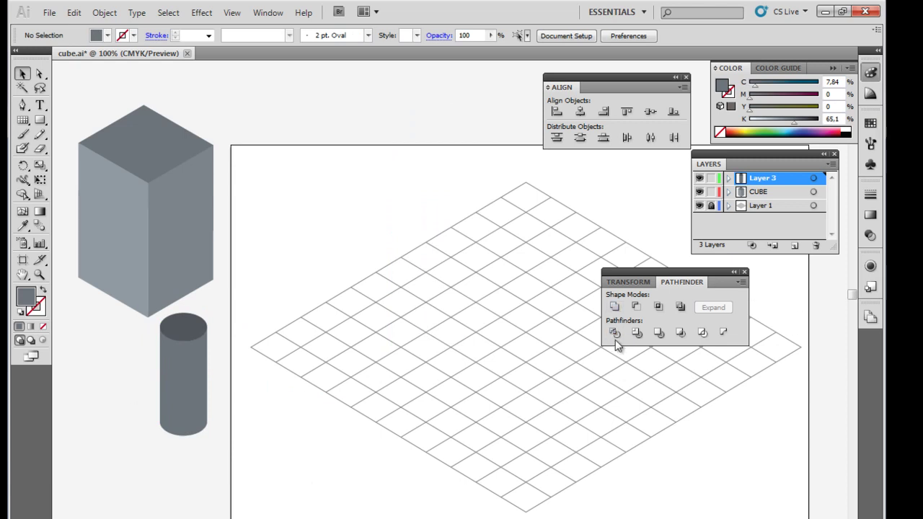
pyautogui.click(182, 431)
pyautogui.click(220, 429)
pyautogui.click(189, 334)
pyautogui.hotkey('ctrl', 'shift', 'a')
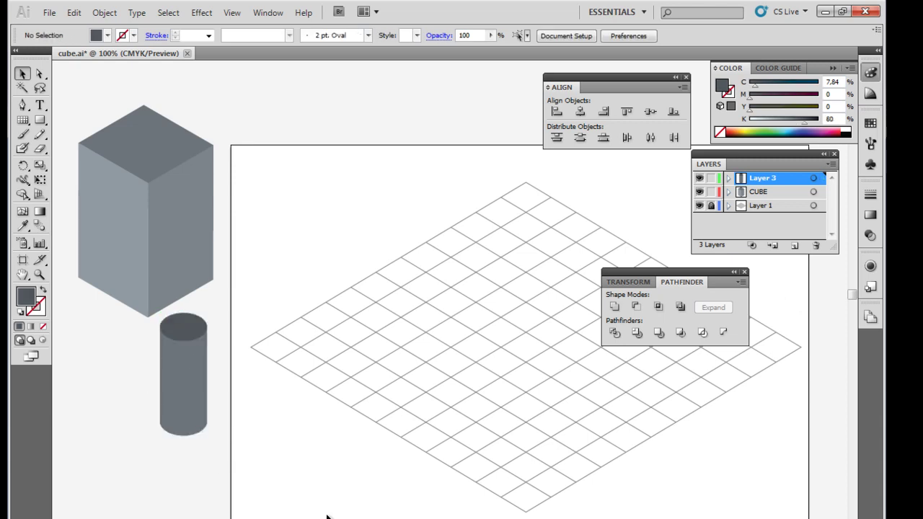